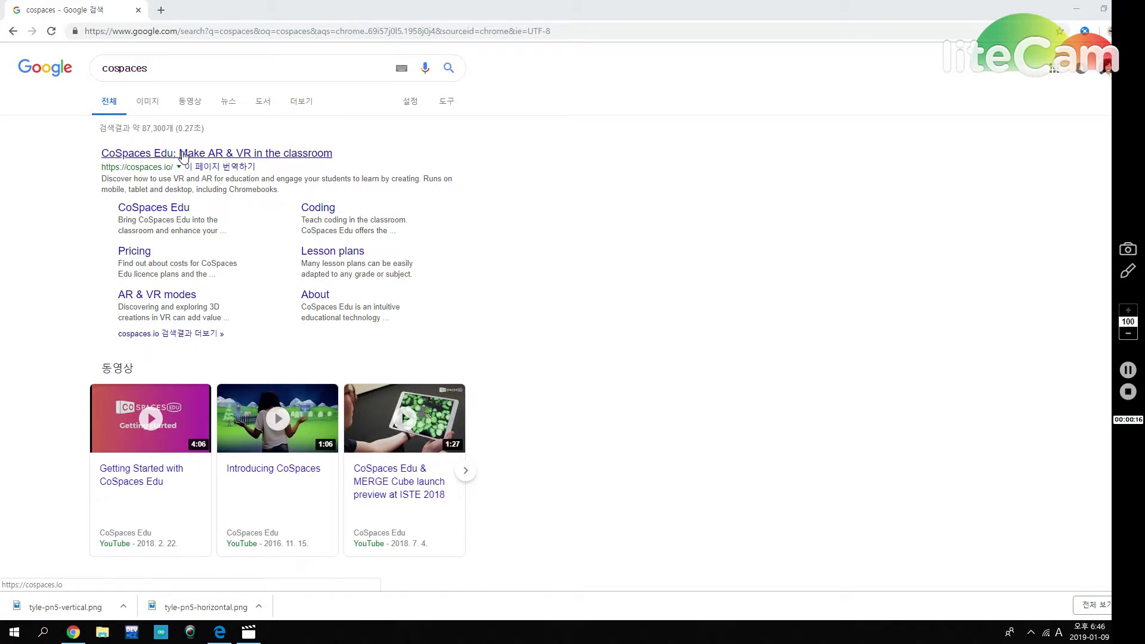
Open the CoSpaces Edu site from the 'cospaces' search results.
left_click(184, 154)
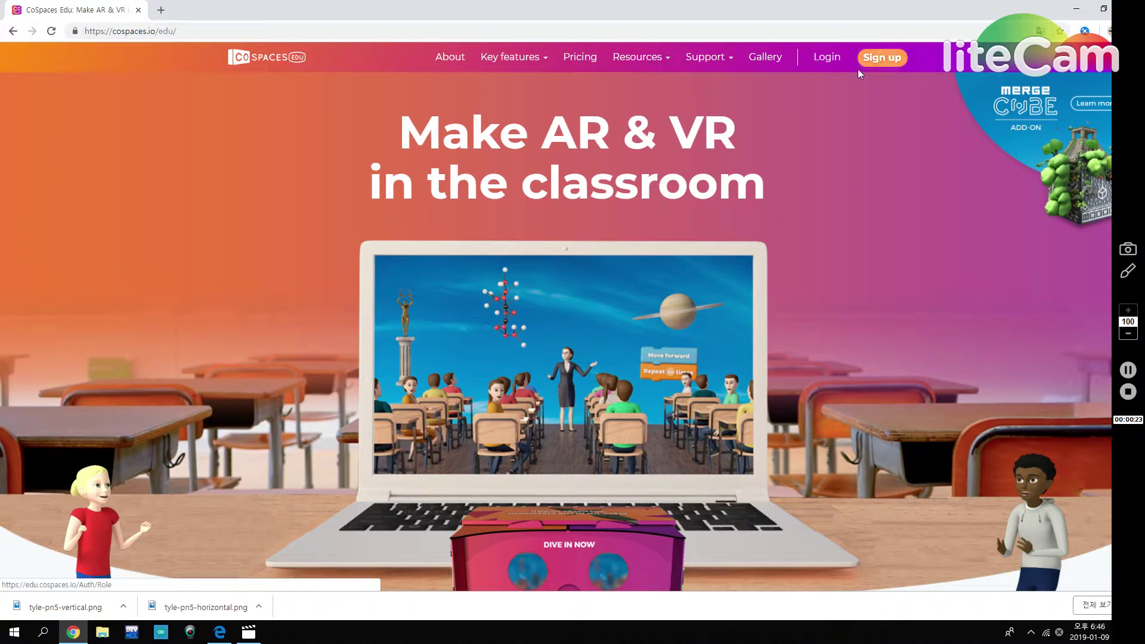
Sign in with the account e-mail and password, fixing a typo in the e-mail.
left_click(825, 57)
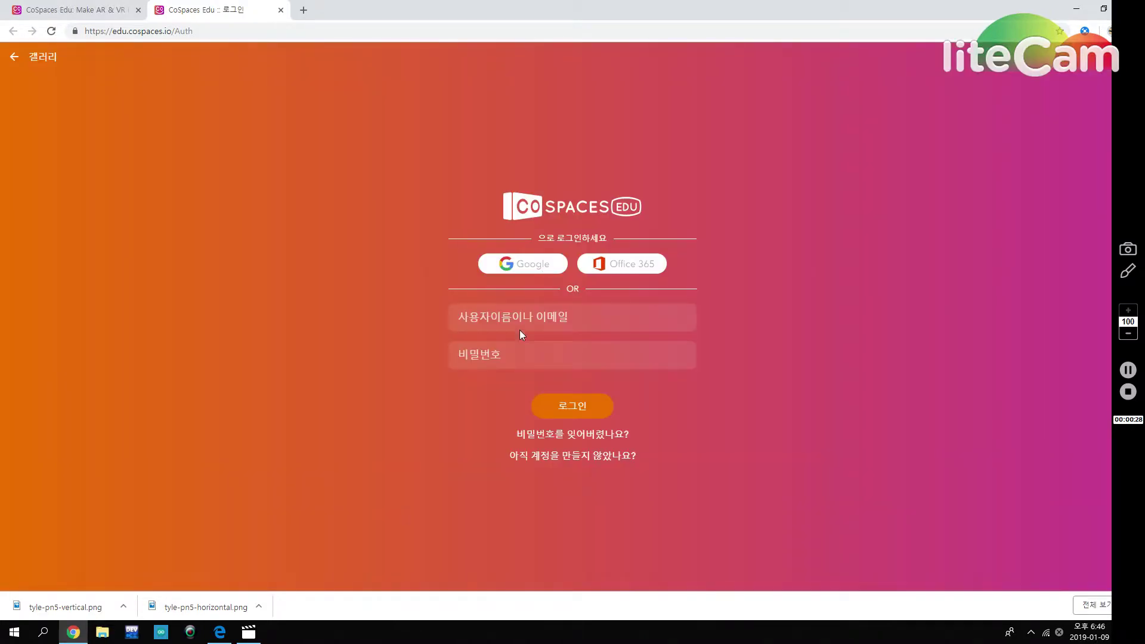
left_click(521, 317)
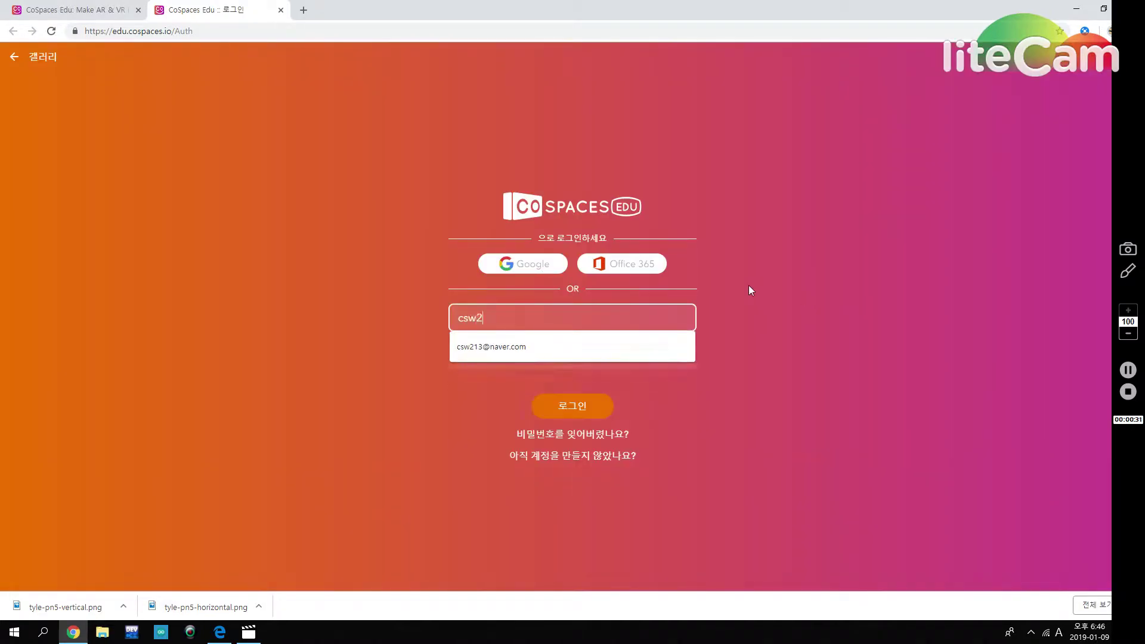
key("Tab")
left_click(531, 320)
type(".com")
left_click(539, 358)
type("••••••••")
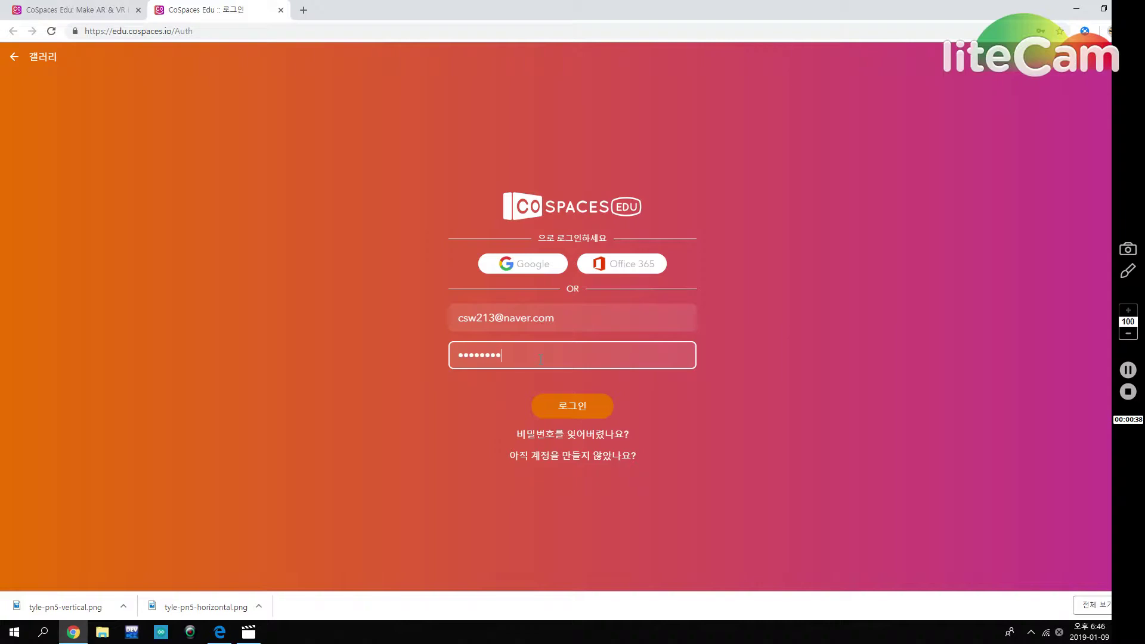
left_click(573, 406)
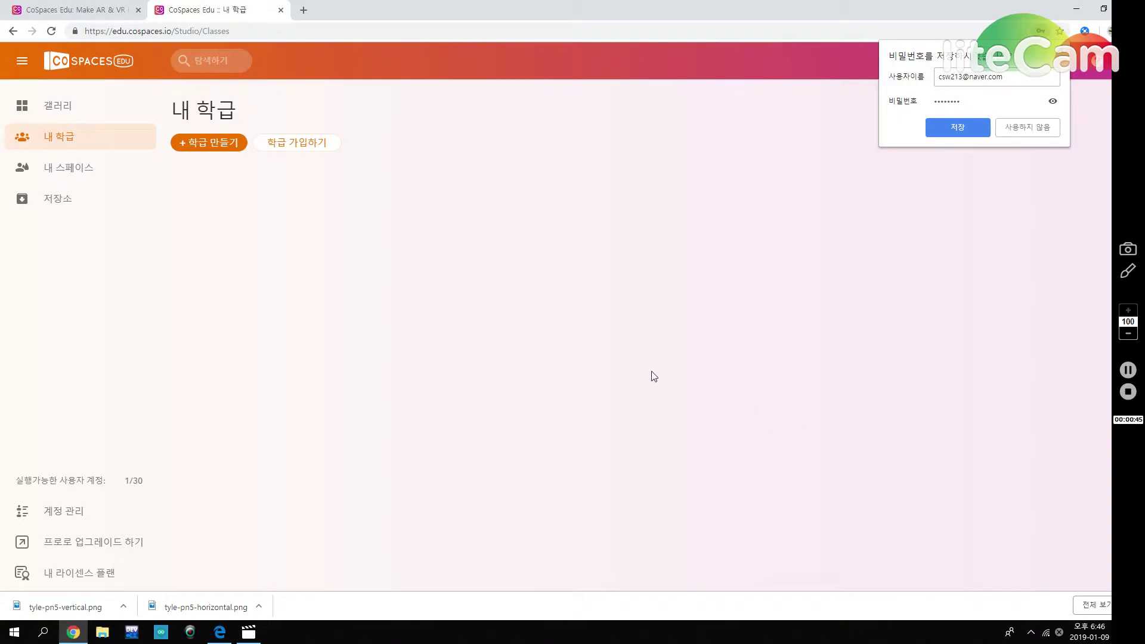
Create a new 3D 환경 space from the 내 스페이스 list.
left_click(88, 172)
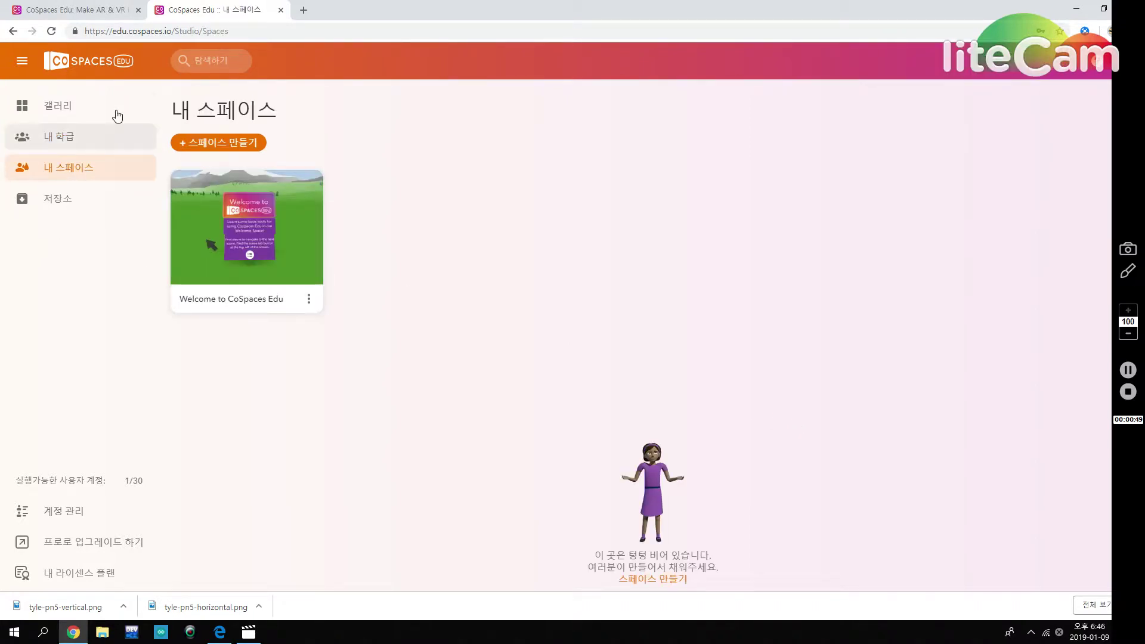
left_click(231, 146)
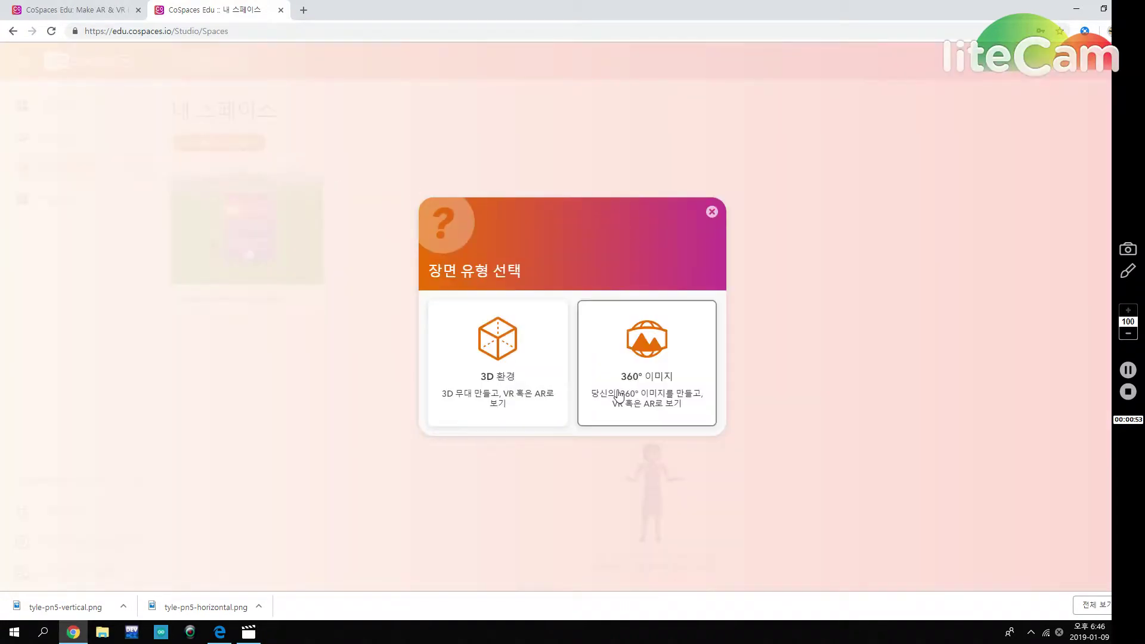
left_click(504, 395)
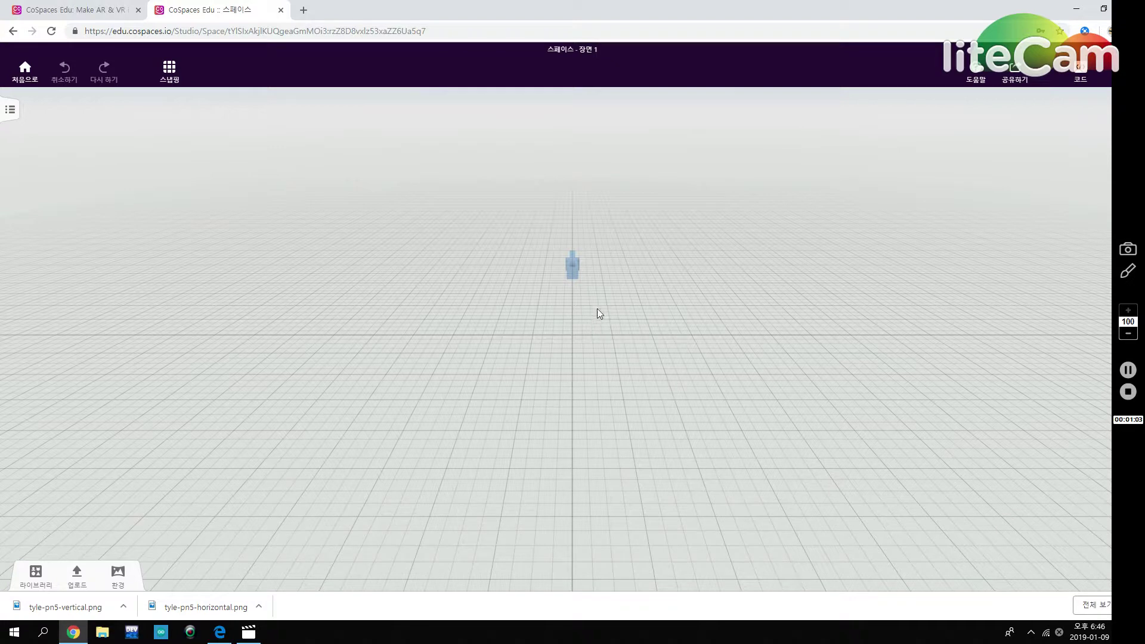
left_click(574, 270)
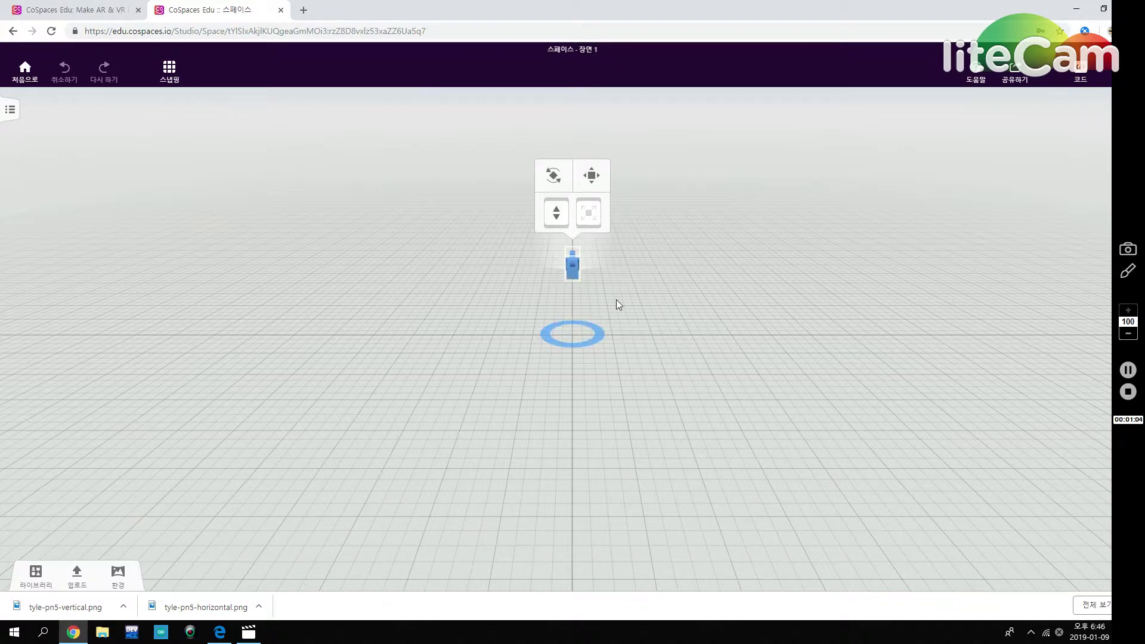
left_click_drag(686, 316, 496, 322)
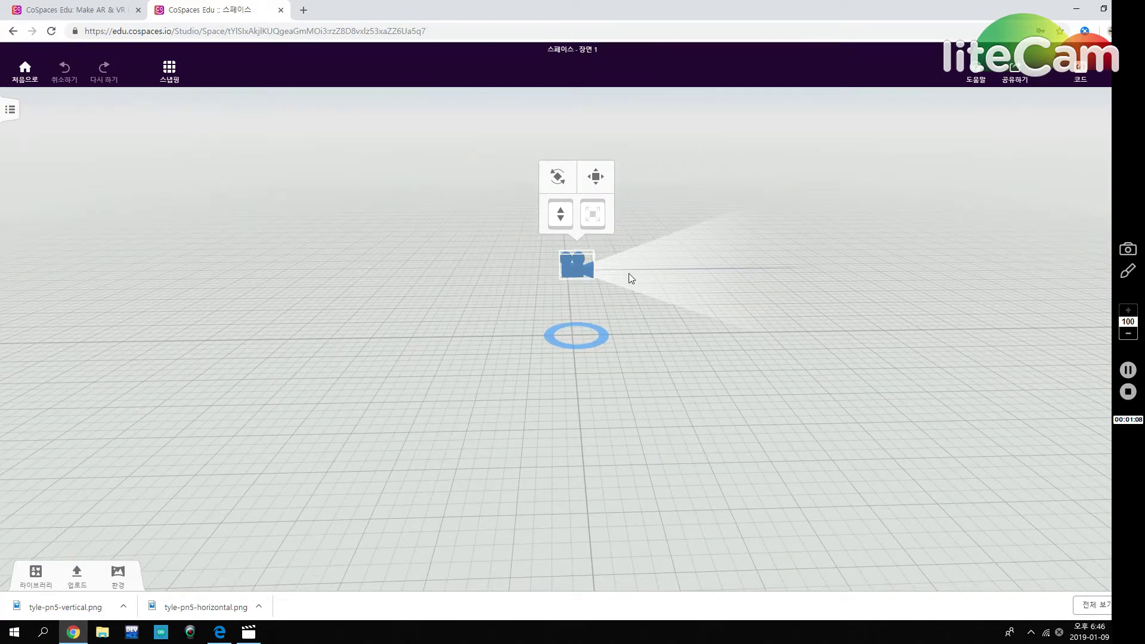
left_click_drag(464, 396, 304, 389)
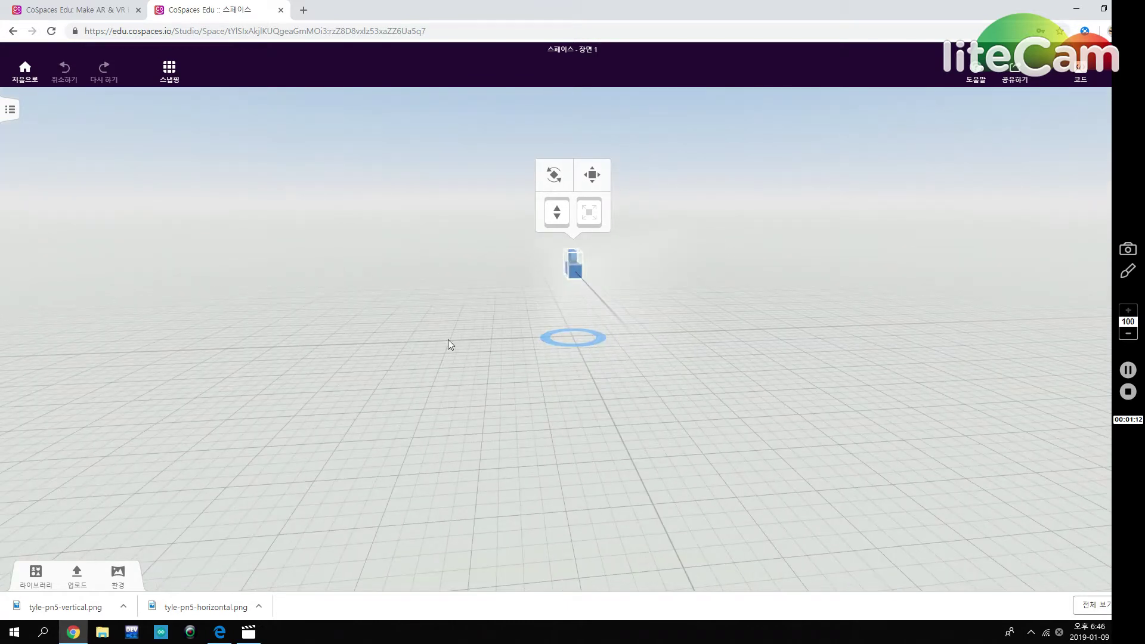
left_click_drag(567, 304, 831, 511)
Place the Casual girl from the library at the grid centre and tilt in closer.
left_click(36, 574)
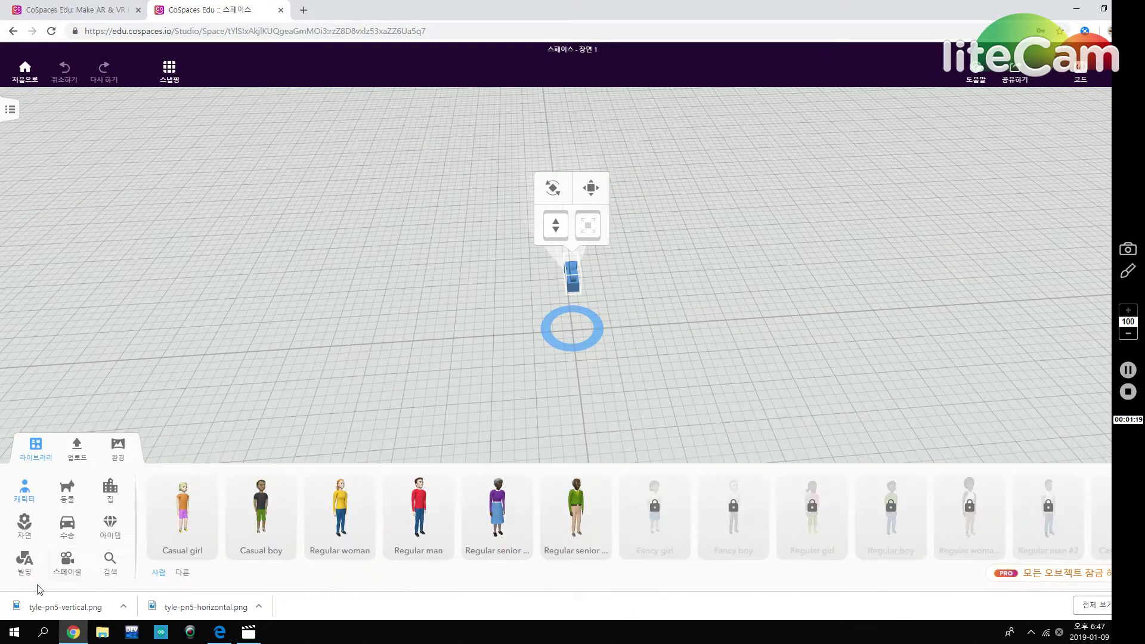
left_click_drag(186, 525, 562, 260)
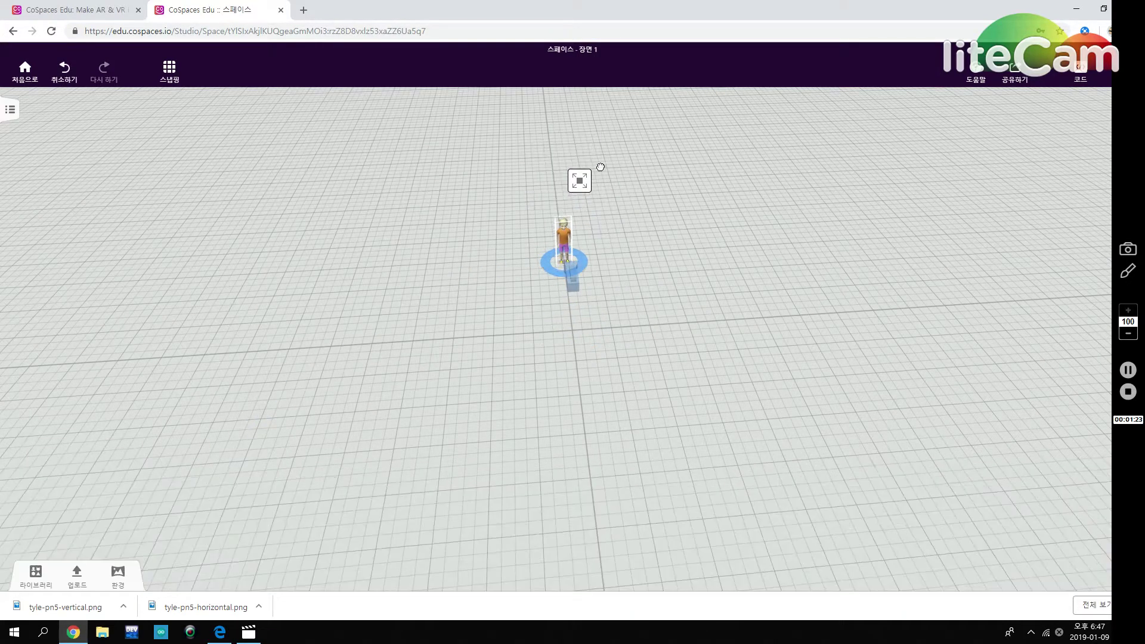
left_click_drag(645, 356, 621, 276)
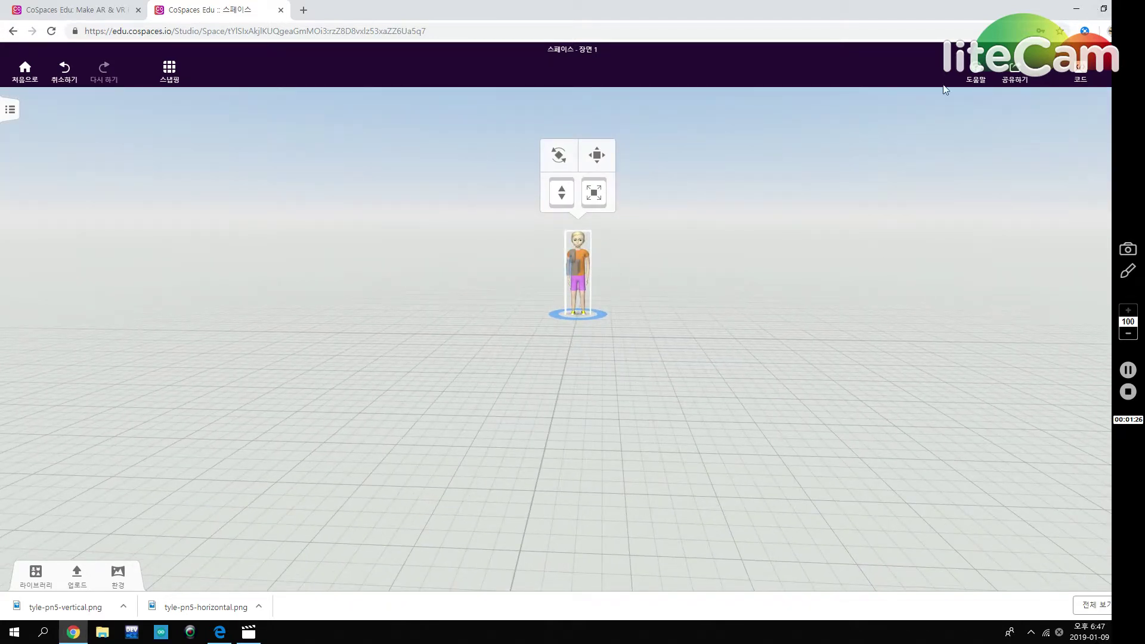
left_click(1103, 9)
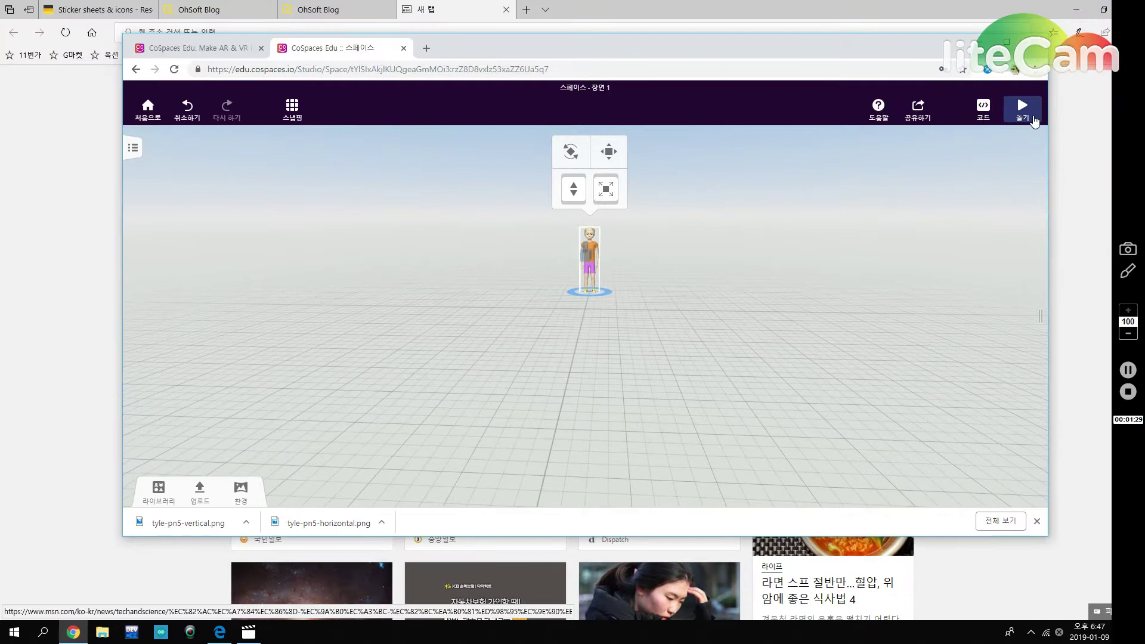
left_click(1023, 107)
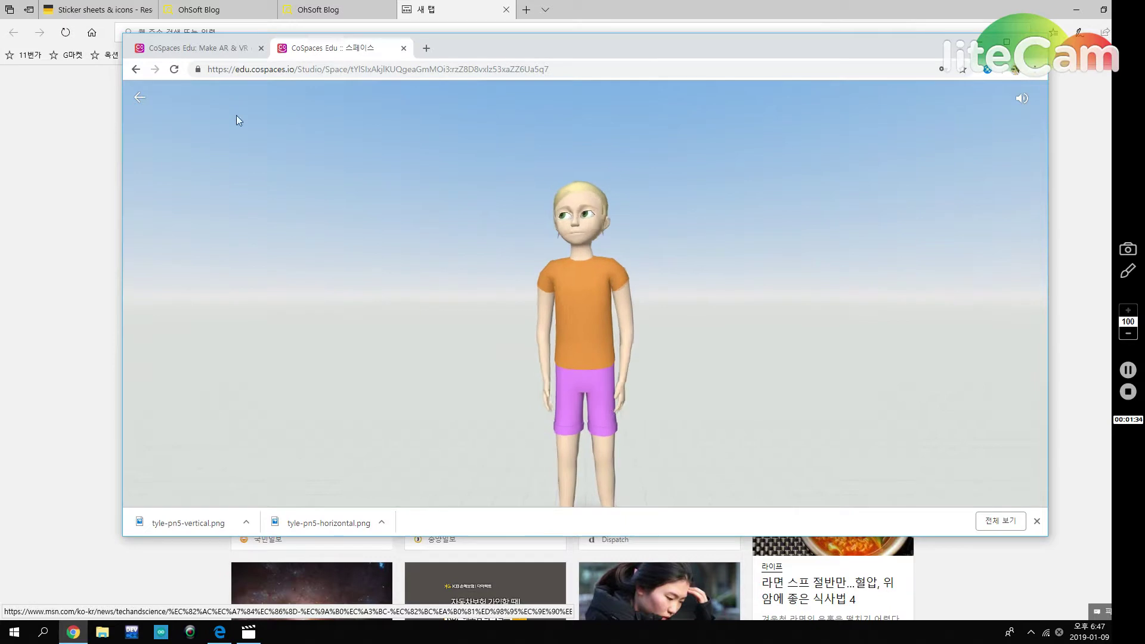
left_click(139, 98)
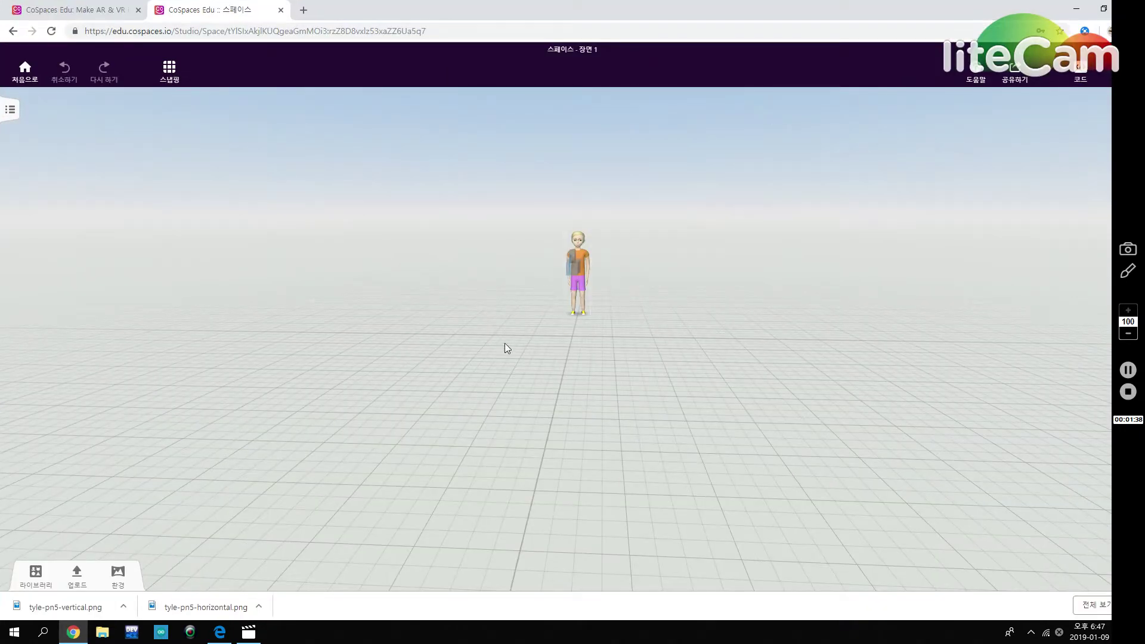
left_click_drag(505, 348, 521, 404)
left_click(568, 219)
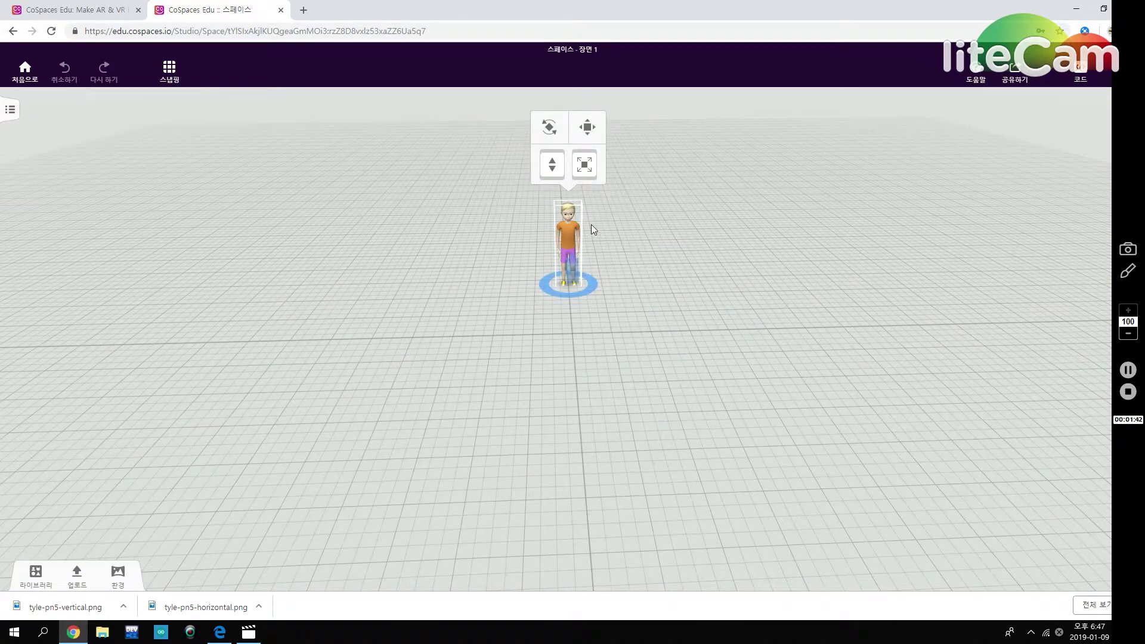
Delete the selected Casual girl and orbit around the empty grid scene.
key("Delete")
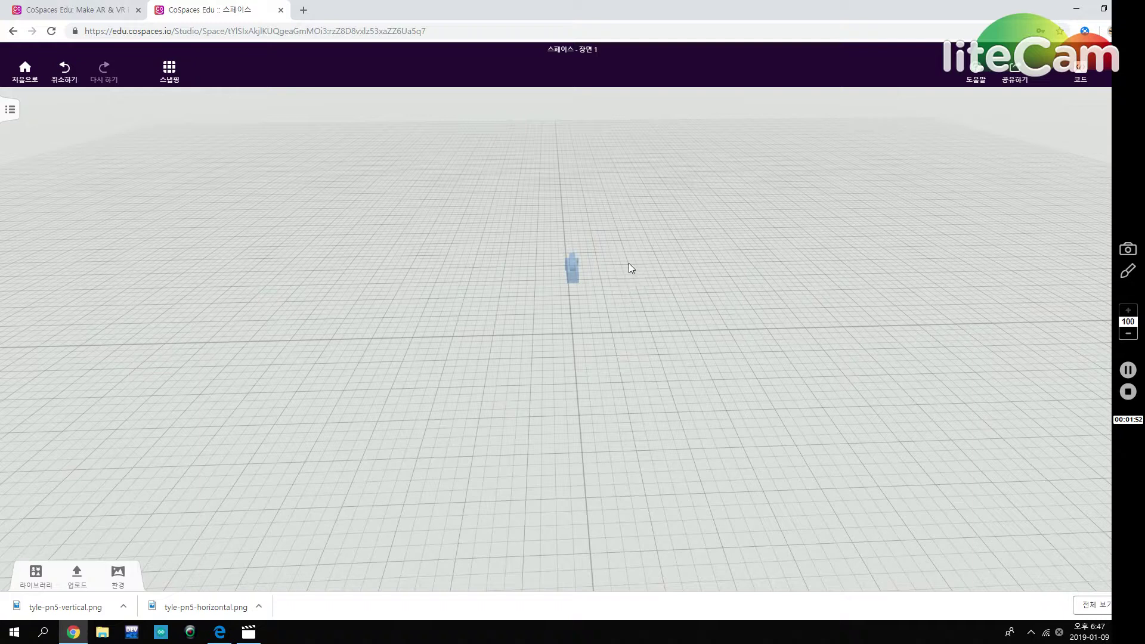
left_click_drag(627, 254, 707, 472)
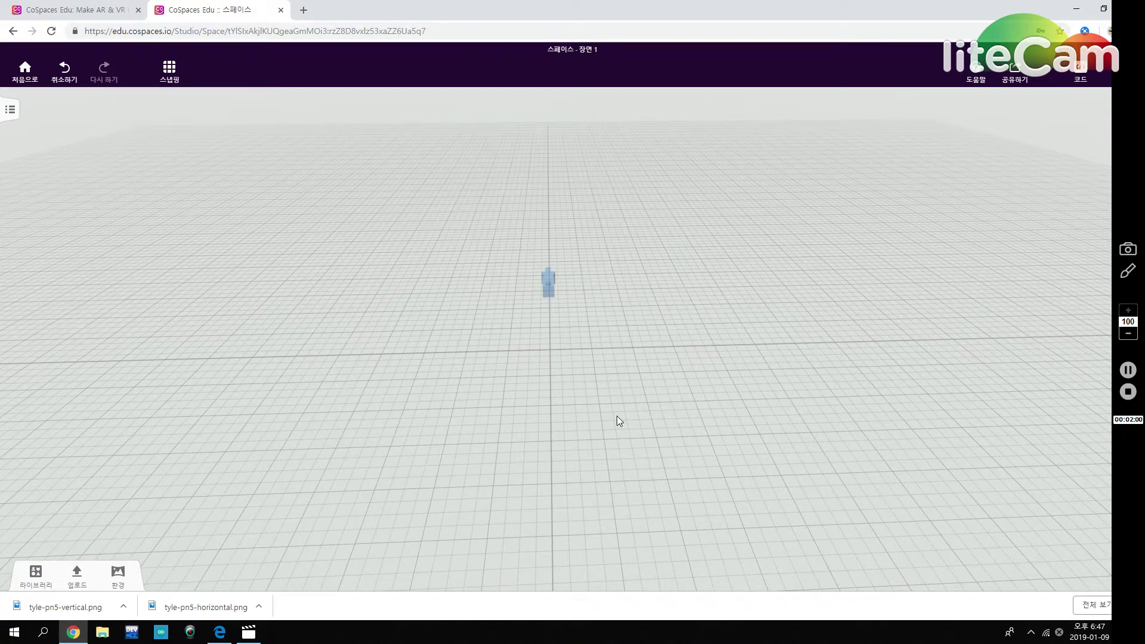
left_click_drag(731, 387, 592, 385)
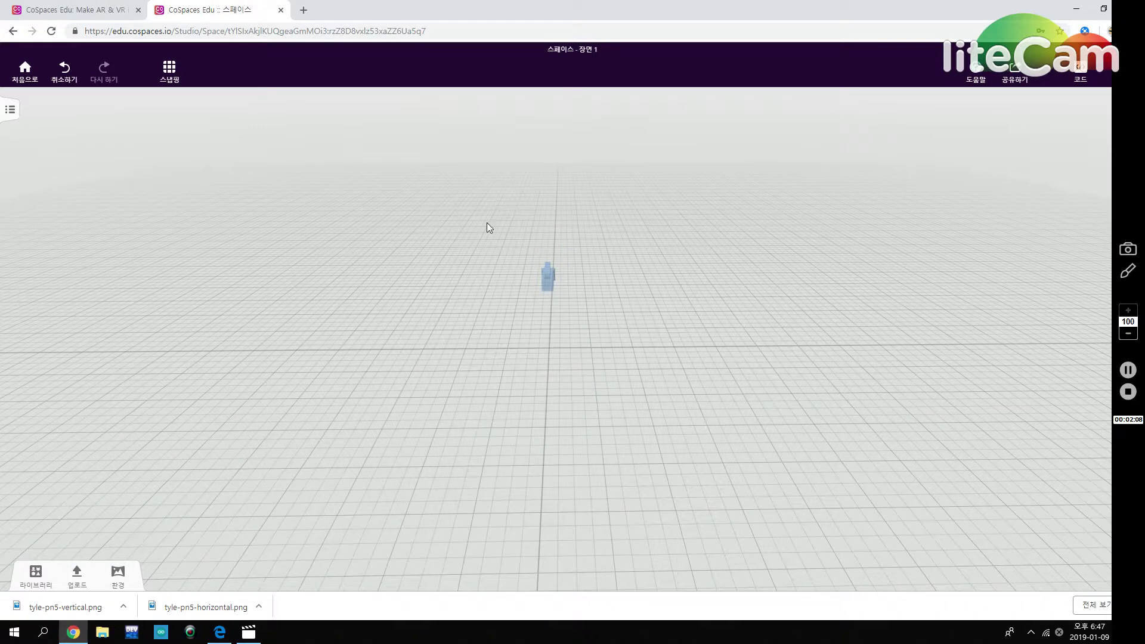
left_click_drag(379, 189, 794, 455)
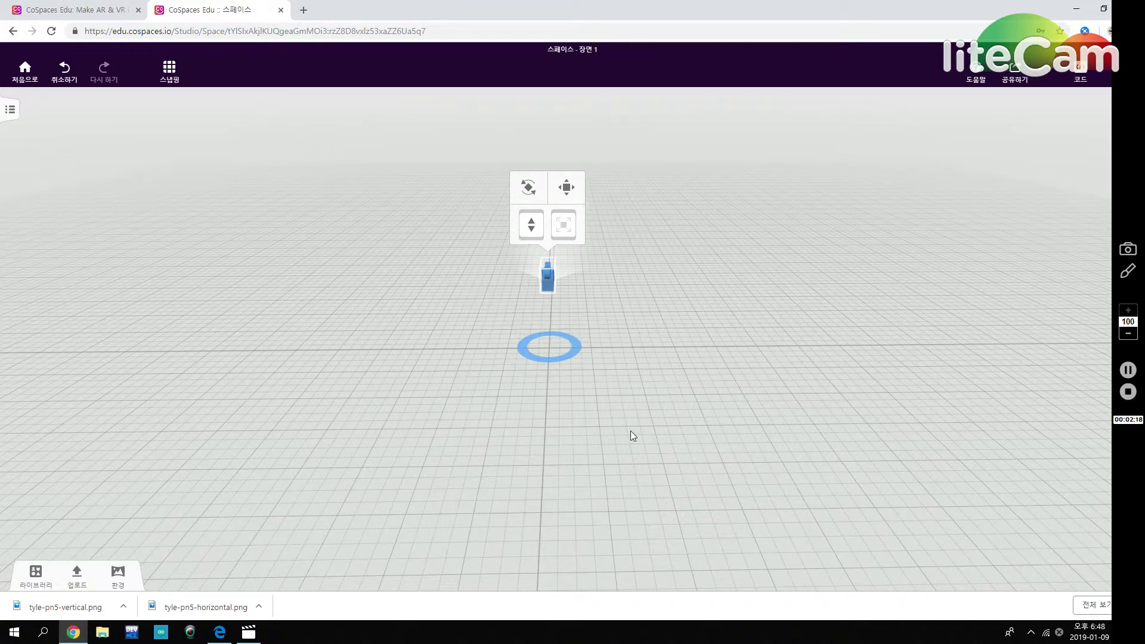
left_click(647, 402)
left_click_drag(581, 387, 557, 407)
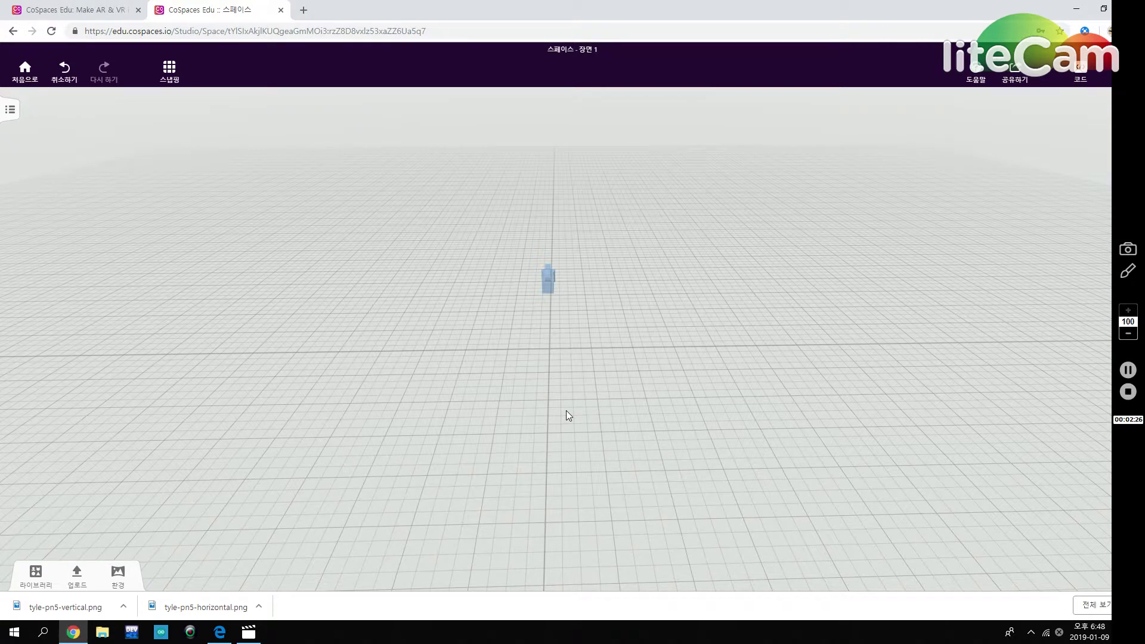
Set the scene environment to green grassland.
left_click(36, 576)
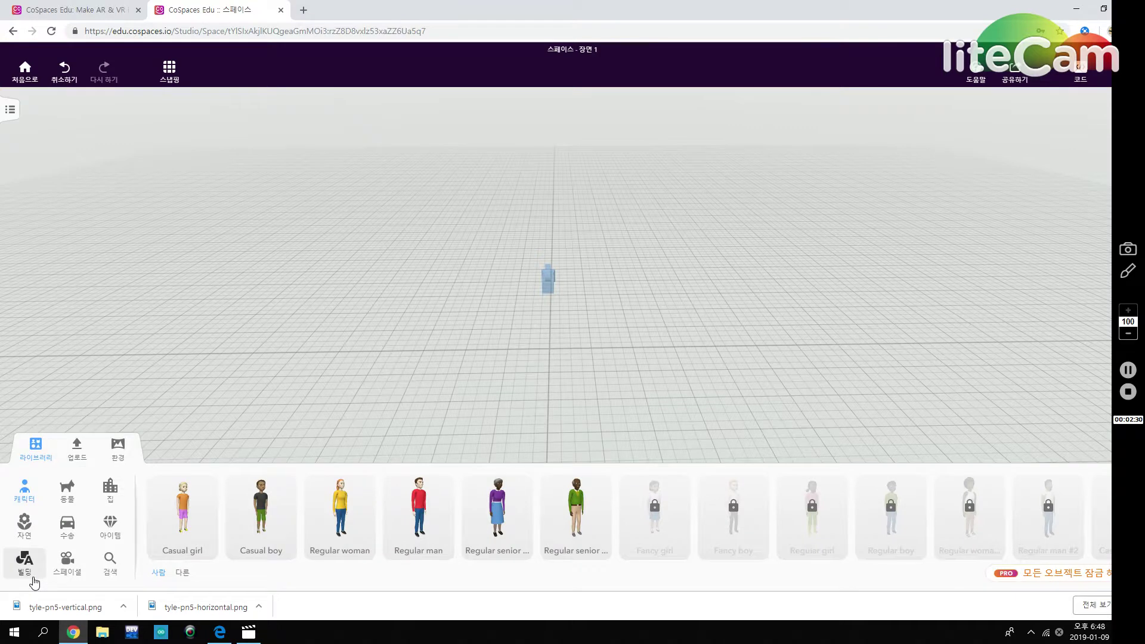
left_click(120, 453)
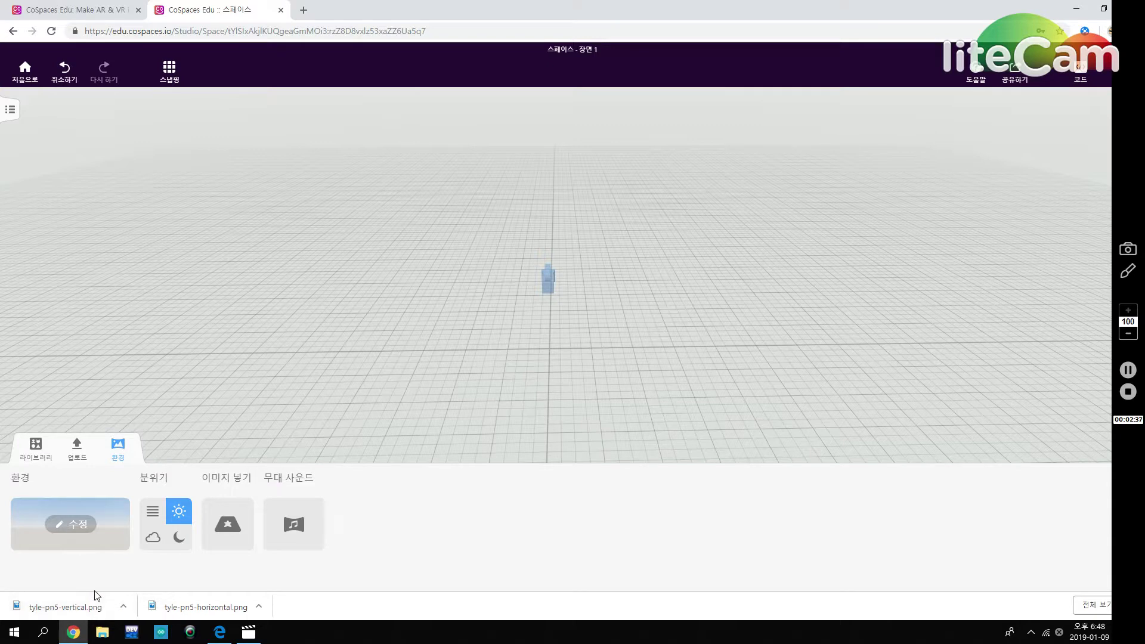
left_click(83, 527)
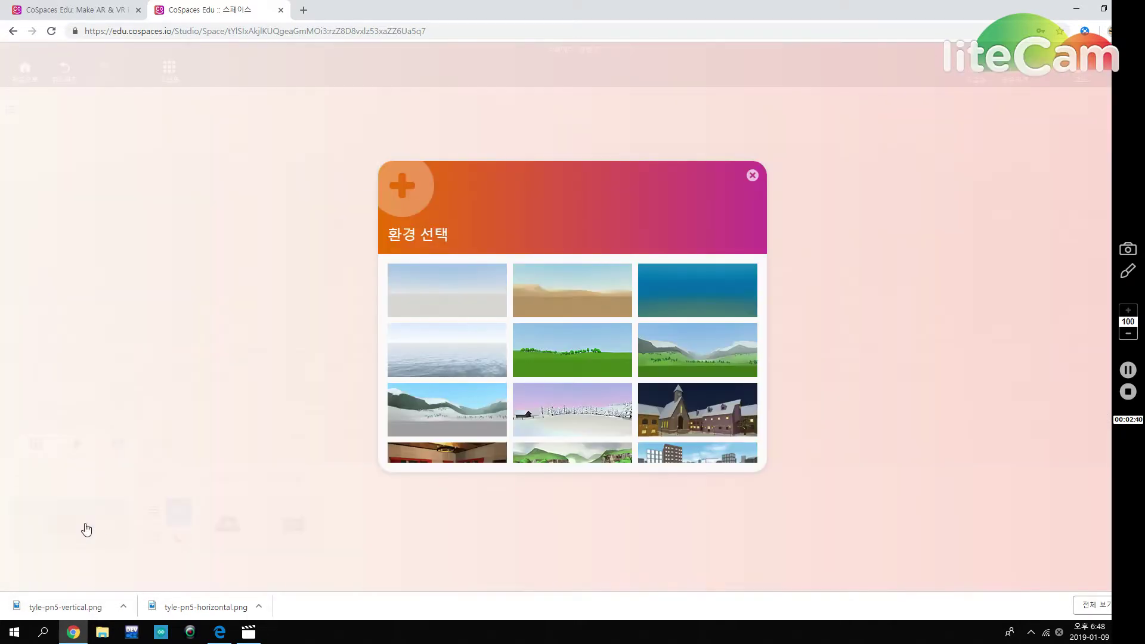
left_click(568, 366)
left_click_drag(653, 404, 650, 377)
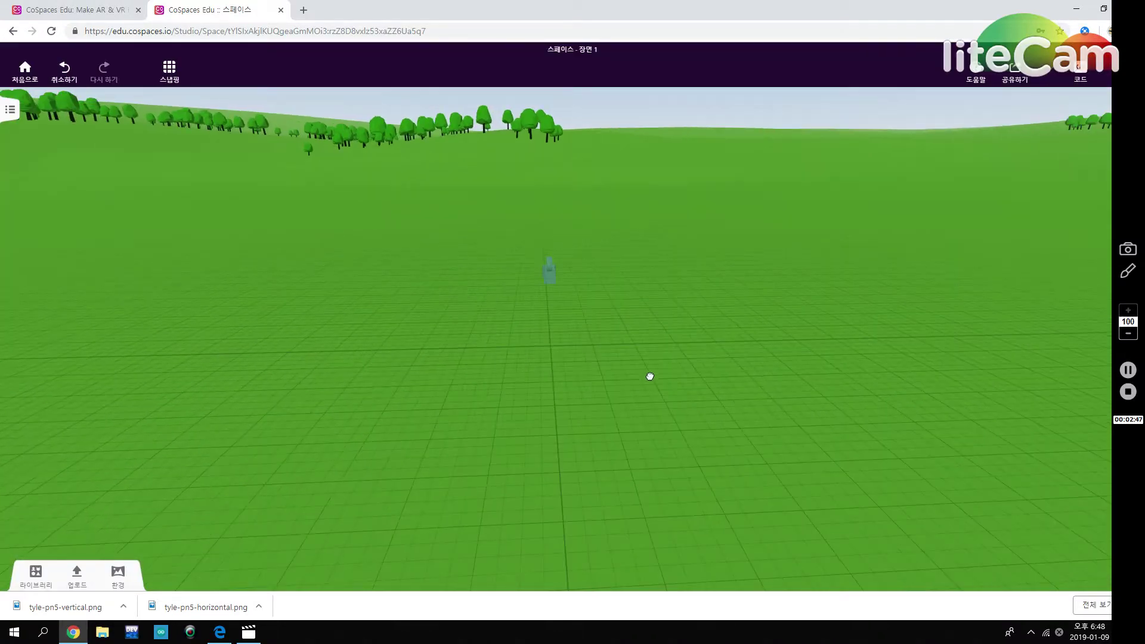
Try the misty, cloudy and night atmospheres, then return to bright daylight.
left_click(118, 574)
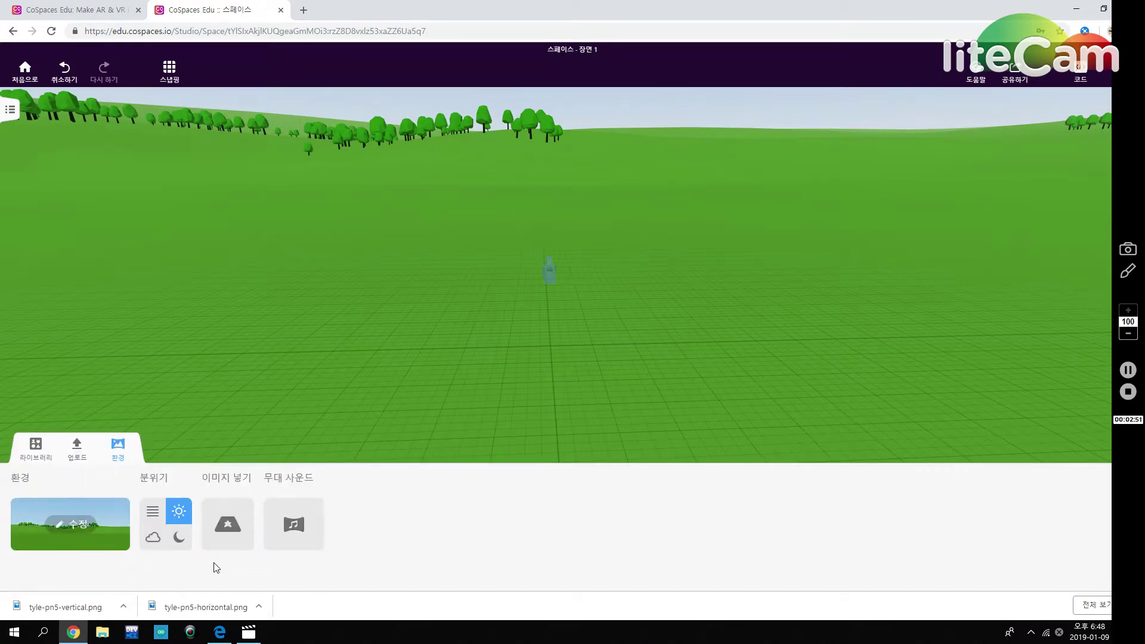
left_click(153, 512)
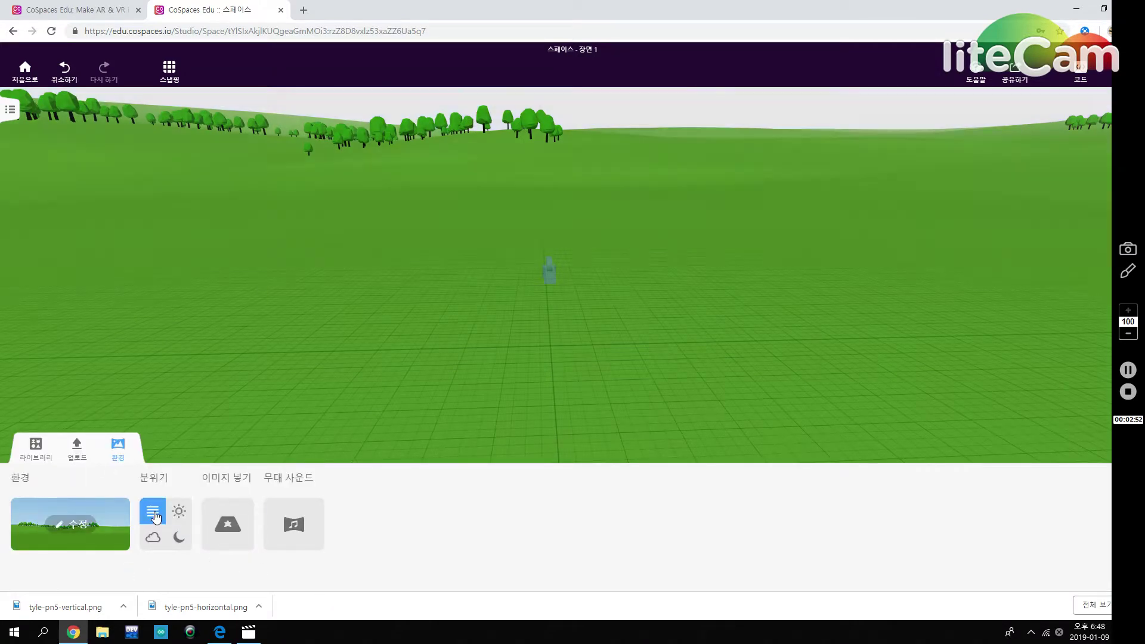
left_click(156, 550)
left_click(183, 544)
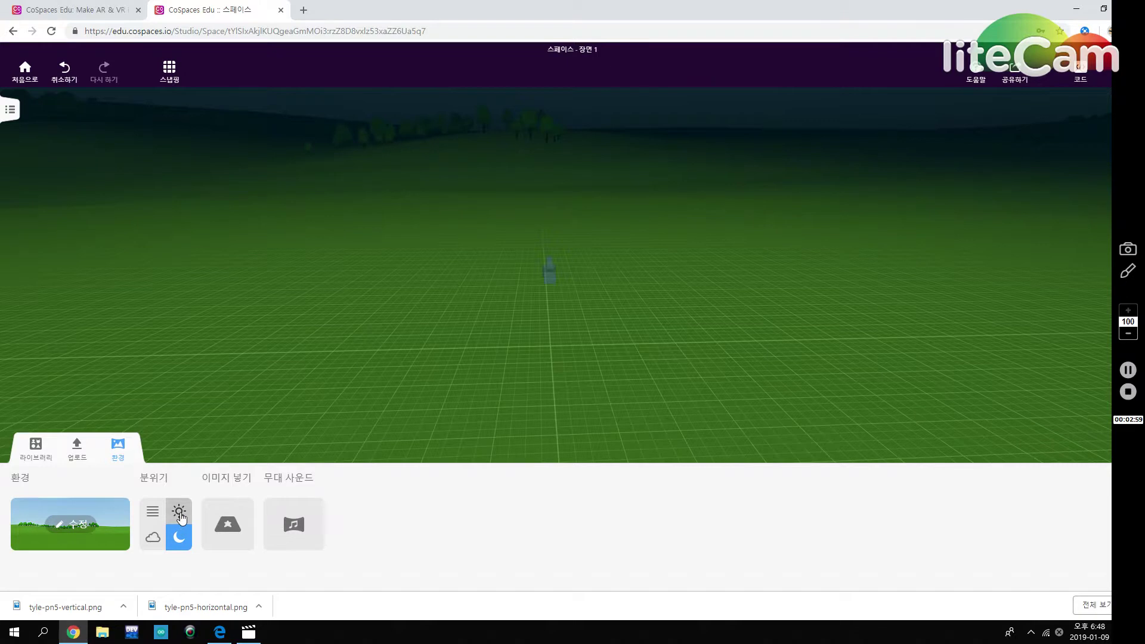
left_click(181, 517)
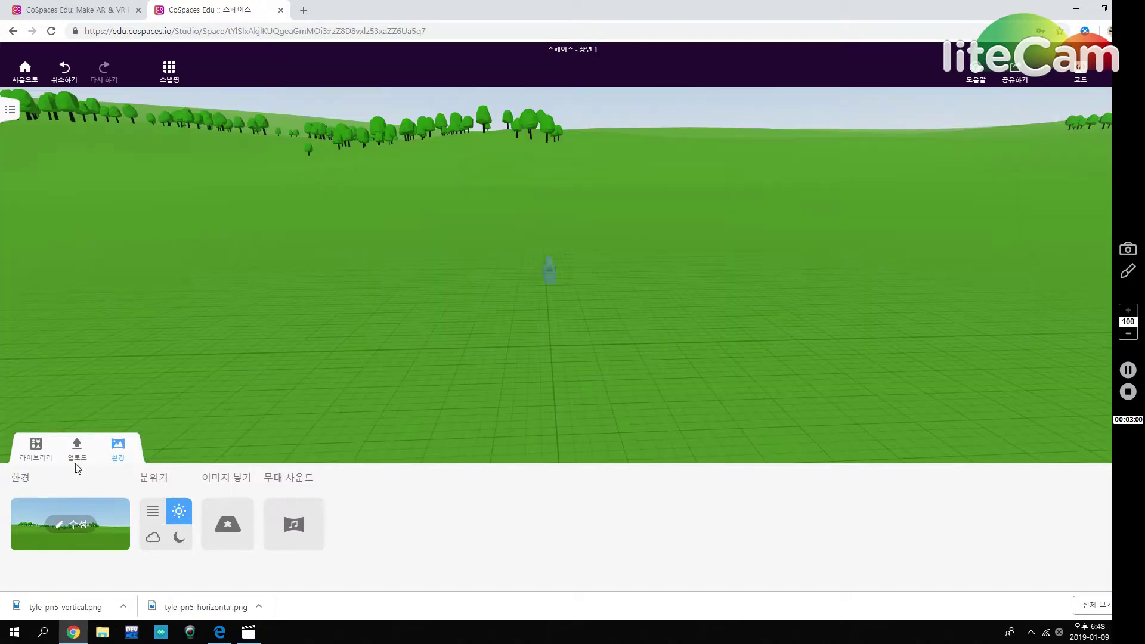
left_click(34, 447)
left_click_drag(474, 389, 479, 437)
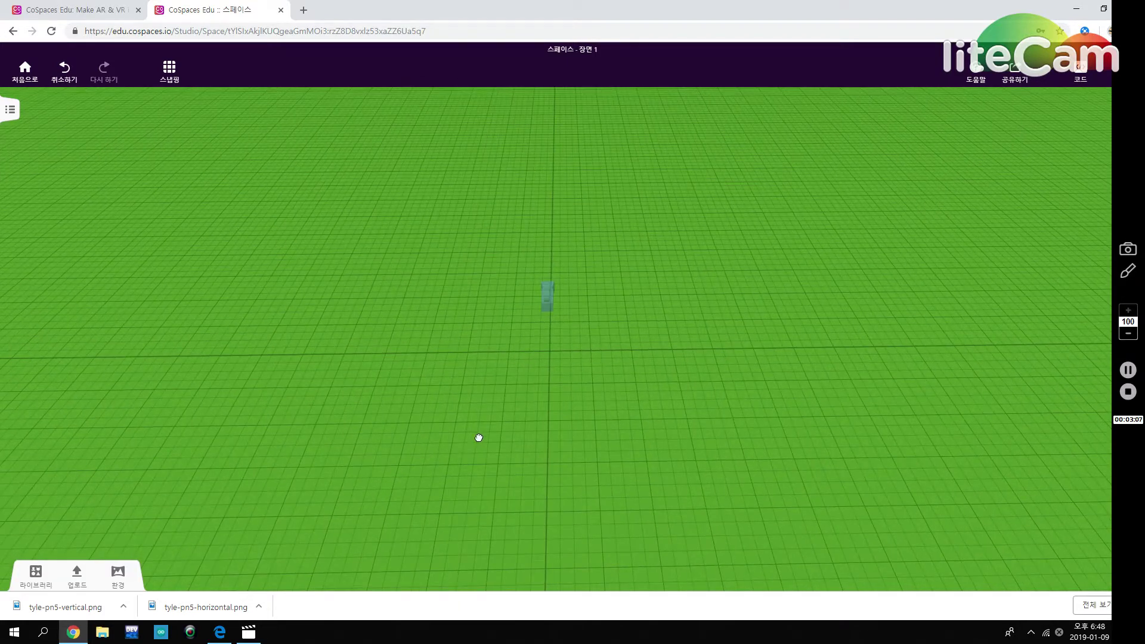
Place a 유리벽 glass wall from the Building library on the grass at the centre.
left_click(35, 572)
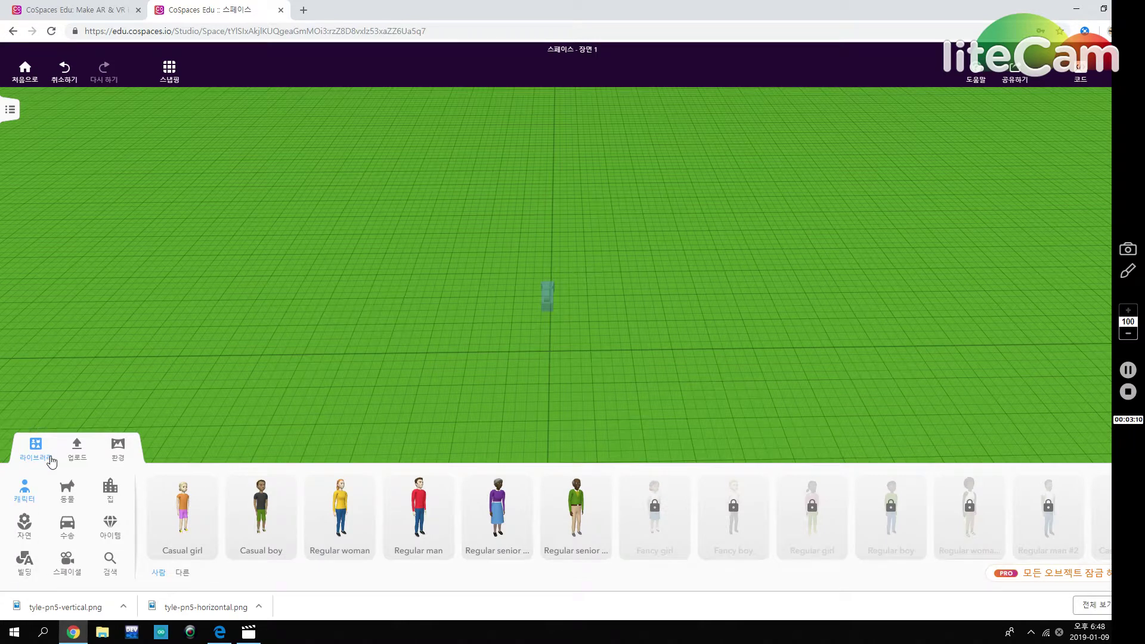
left_click(108, 531)
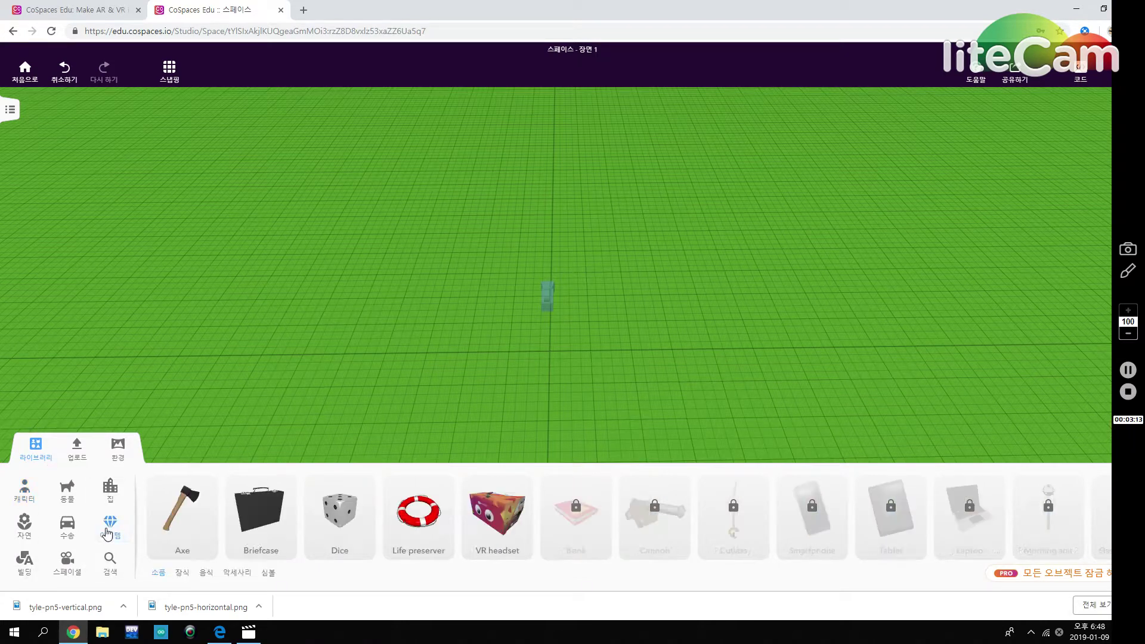
left_click(34, 574)
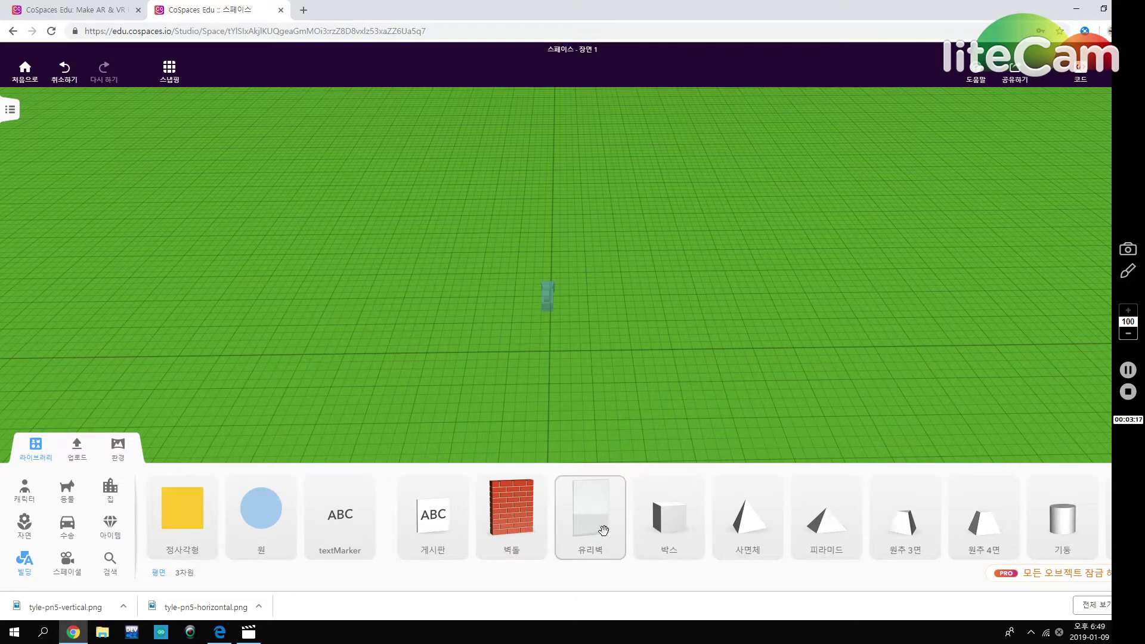
left_click_drag(603, 528, 552, 234)
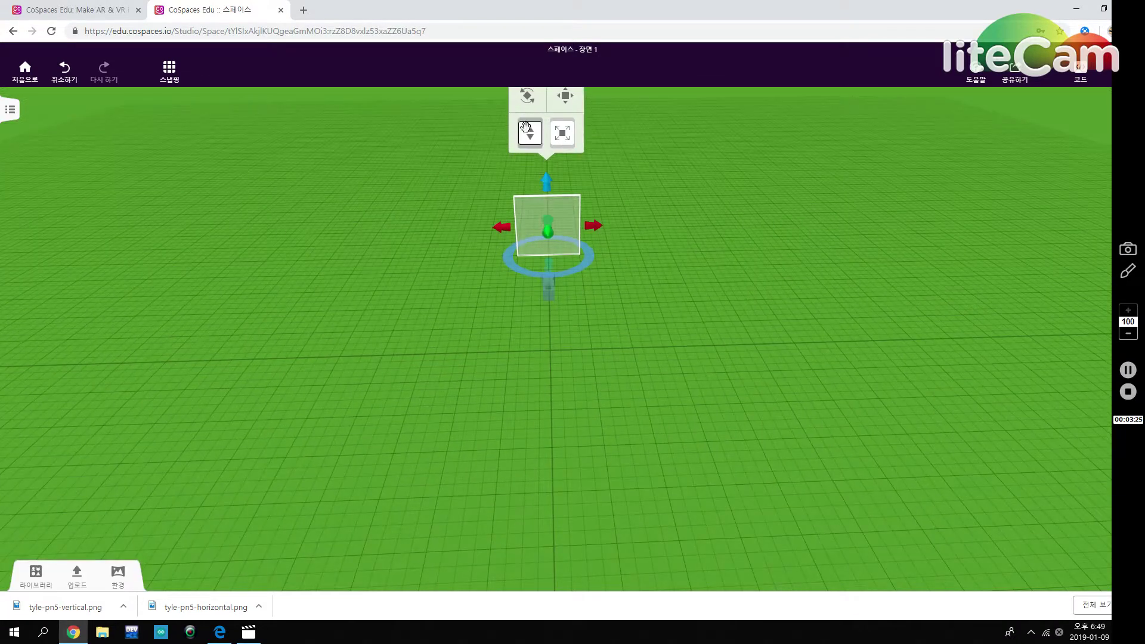
left_click_drag(657, 324, 652, 289)
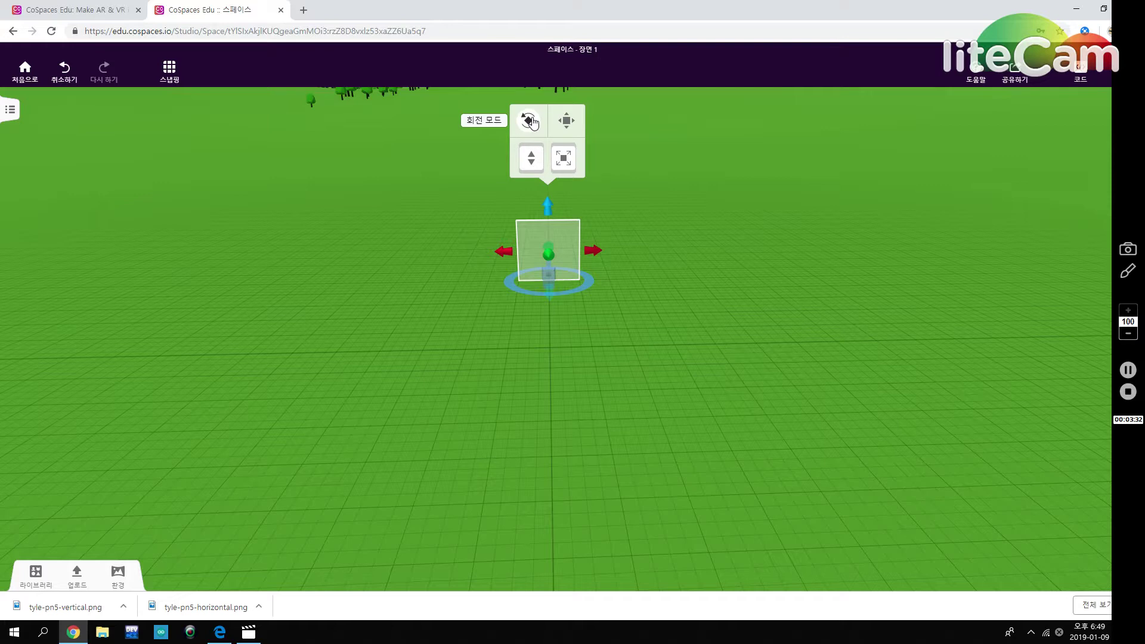
Rotate the glass wall about its vertical and horizontal axes.
left_click(529, 120)
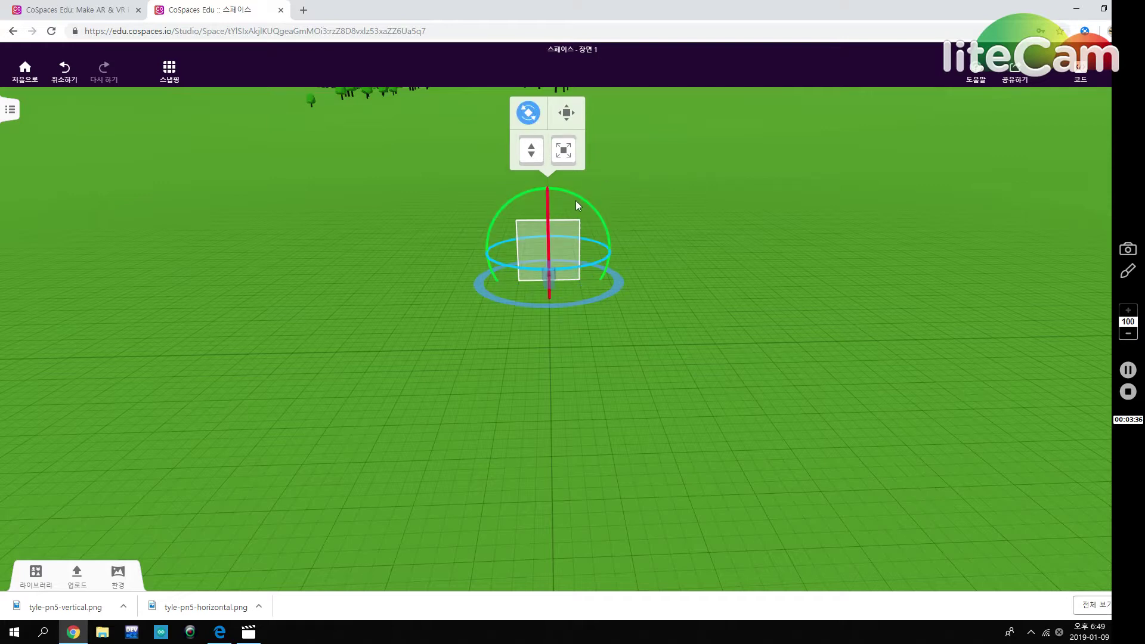
mouse_move(665, 328)
left_mouse_down()
mouse_move(670, 368)
mouse_move(658, 339)
left_mouse_up()
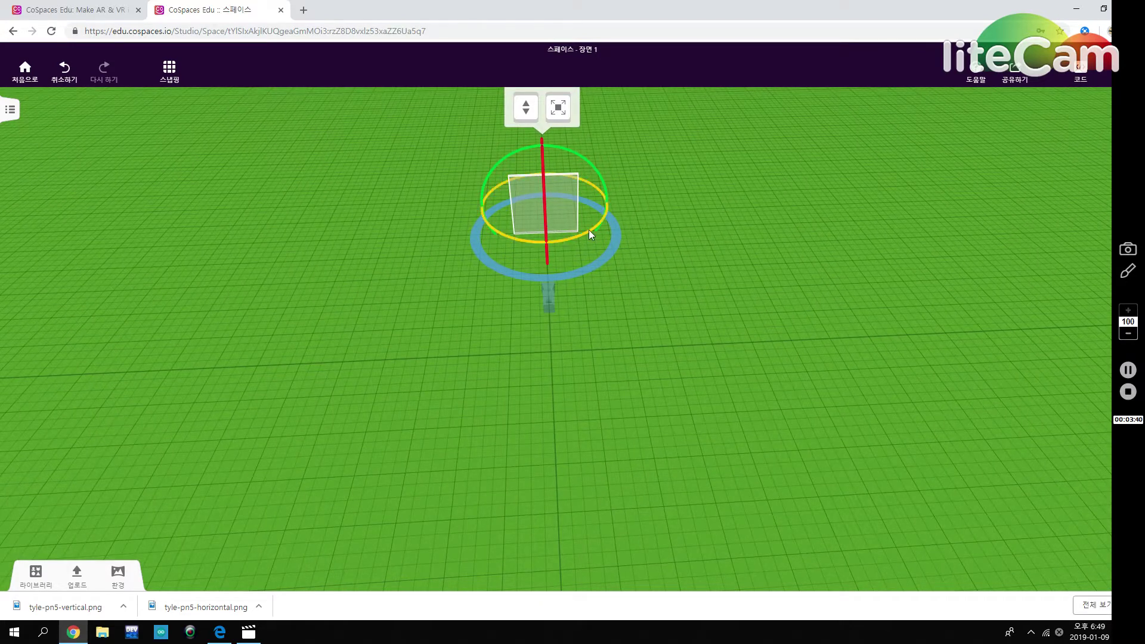
mouse_move(588, 231)
left_mouse_down()
mouse_move(494, 244)
mouse_move(605, 245)
mouse_move(596, 231)
left_mouse_up()
left_click_drag(540, 163, 586, 152)
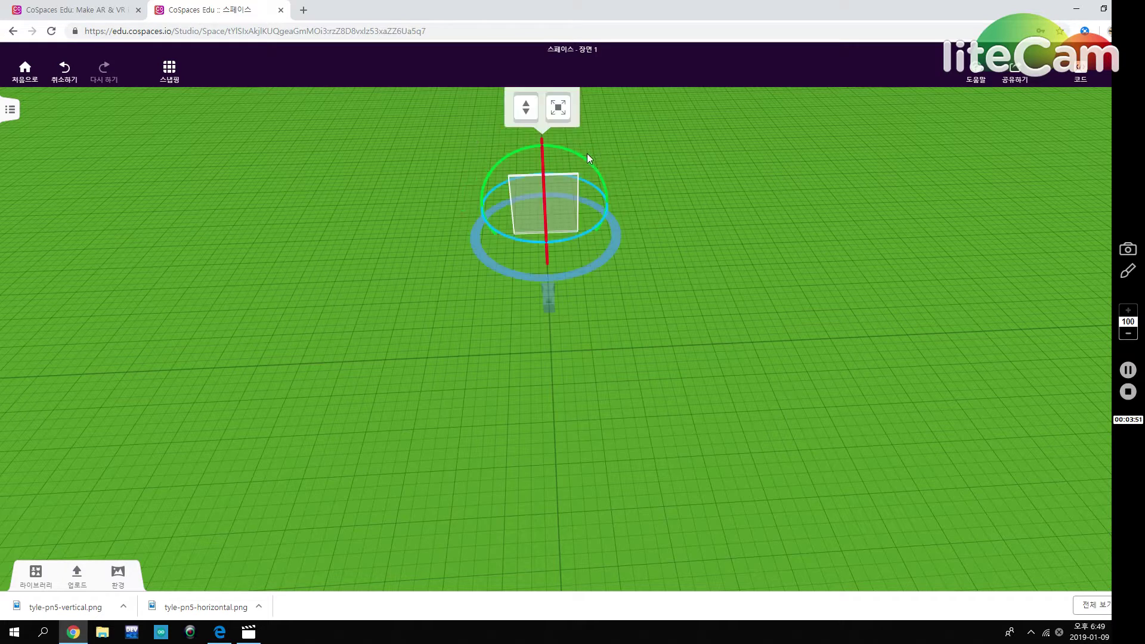
left_click_drag(672, 317, 673, 356)
left_click(682, 320)
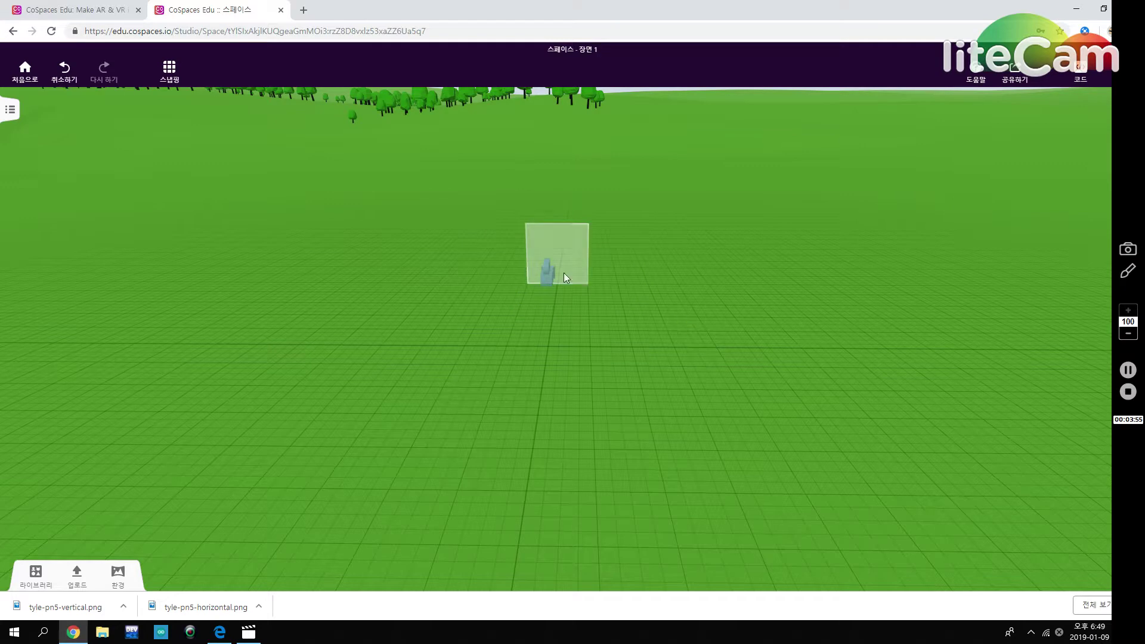
Slide the wall along its axes, lowering it toward the ground and shifting it right.
left_click(546, 242)
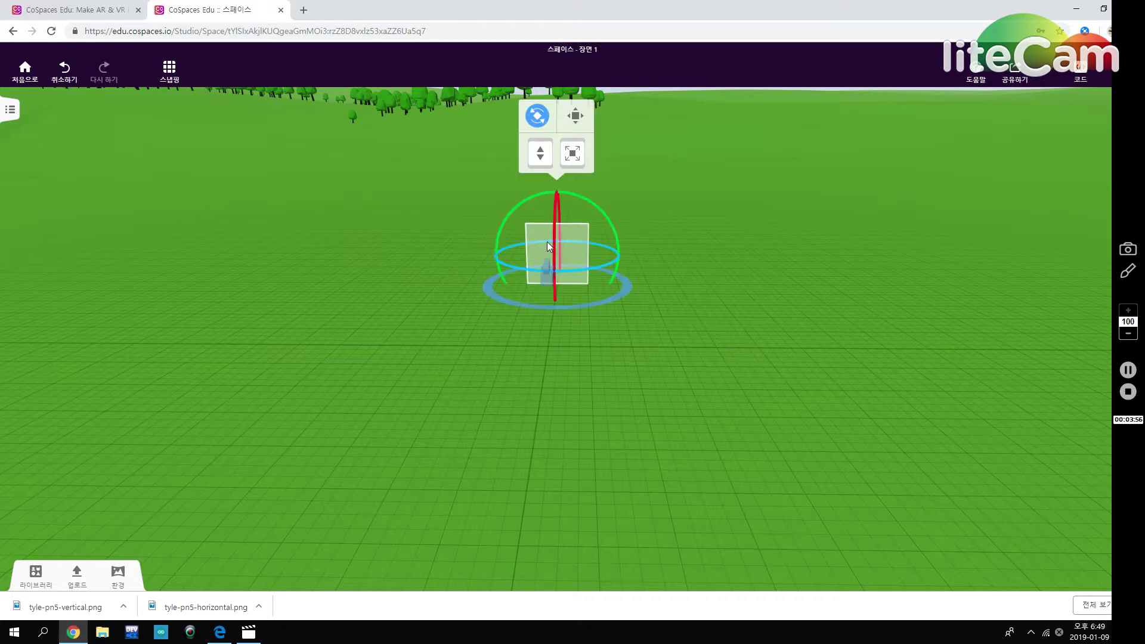
left_click(577, 122)
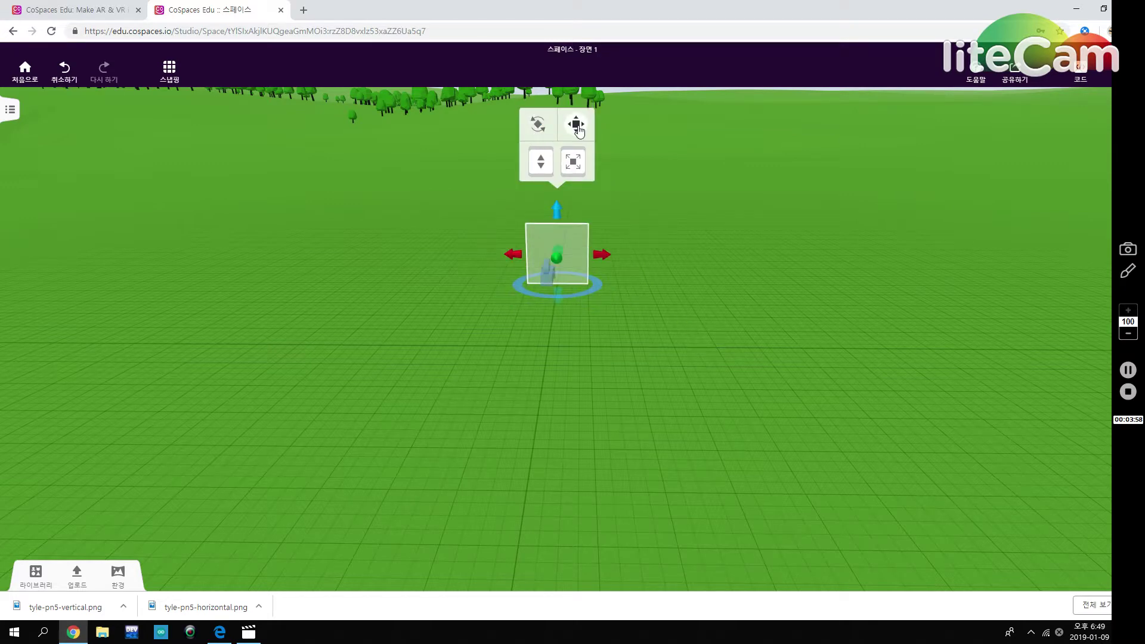
left_click(577, 128)
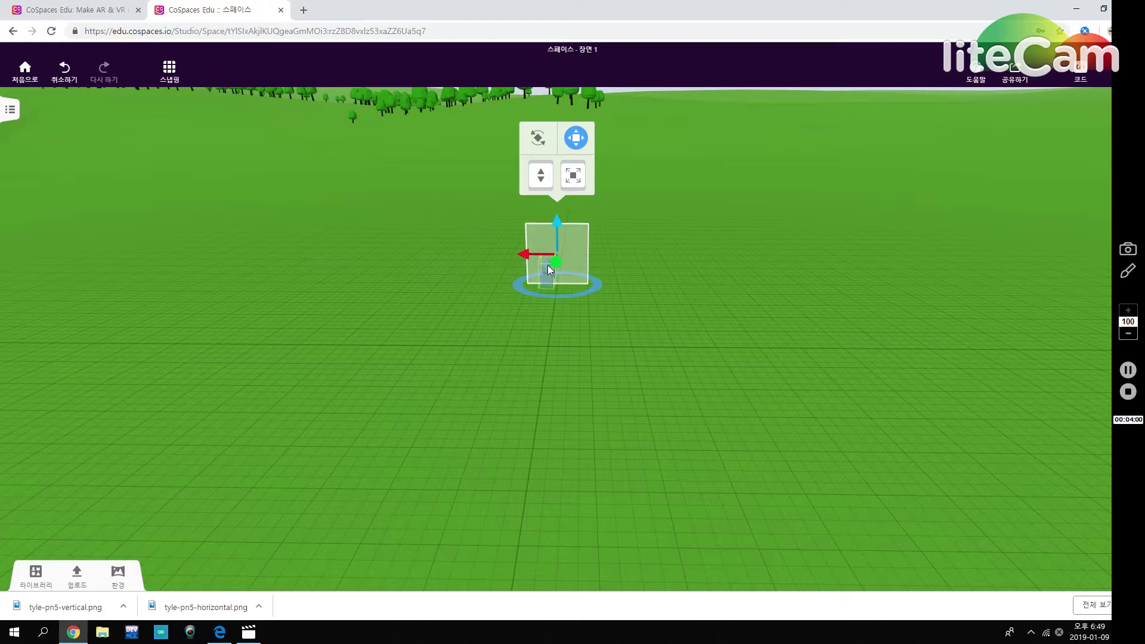
left_click_drag(696, 346, 563, 363)
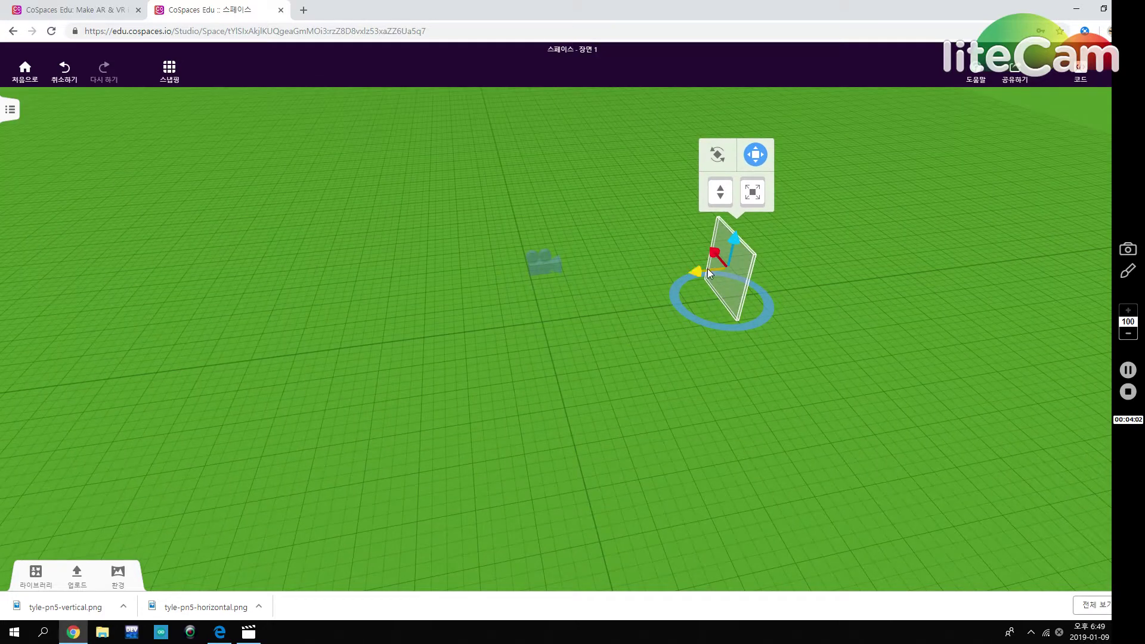
left_click_drag(702, 274, 725, 250)
left_click_drag(644, 360, 812, 358)
left_click_drag(509, 223, 537, 223)
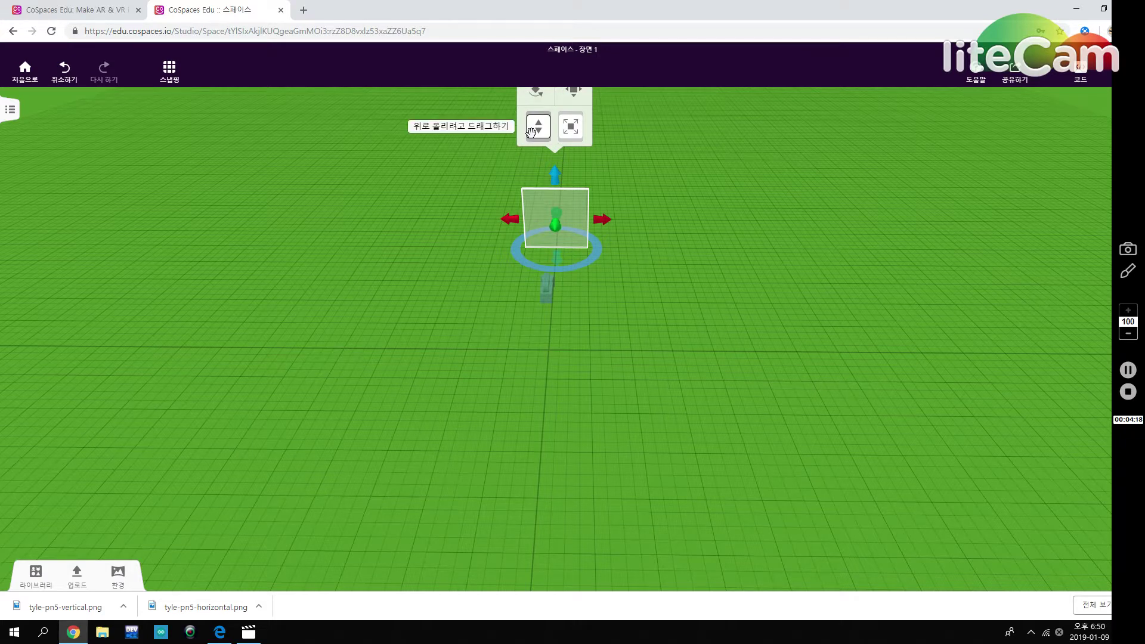
Adjust the wall's height above the ground and scale it up evenly.
mouse_move(538, 133)
left_mouse_down()
mouse_move(548, 73)
mouse_move(547, 140)
mouse_move(549, 90)
mouse_move(558, 135)
left_mouse_up()
left_click_drag(653, 302, 621, 238)
mouse_move(626, 159)
left_mouse_down()
mouse_move(626, 103)
mouse_move(626, 161)
left_mouse_up()
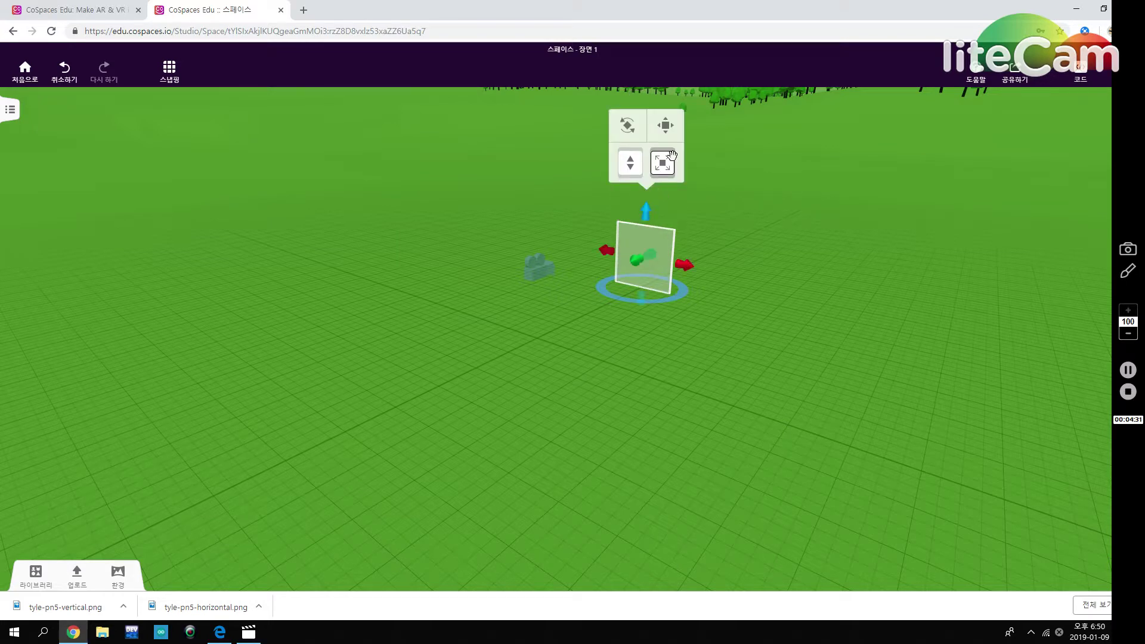
left_click_drag(710, 366, 659, 317)
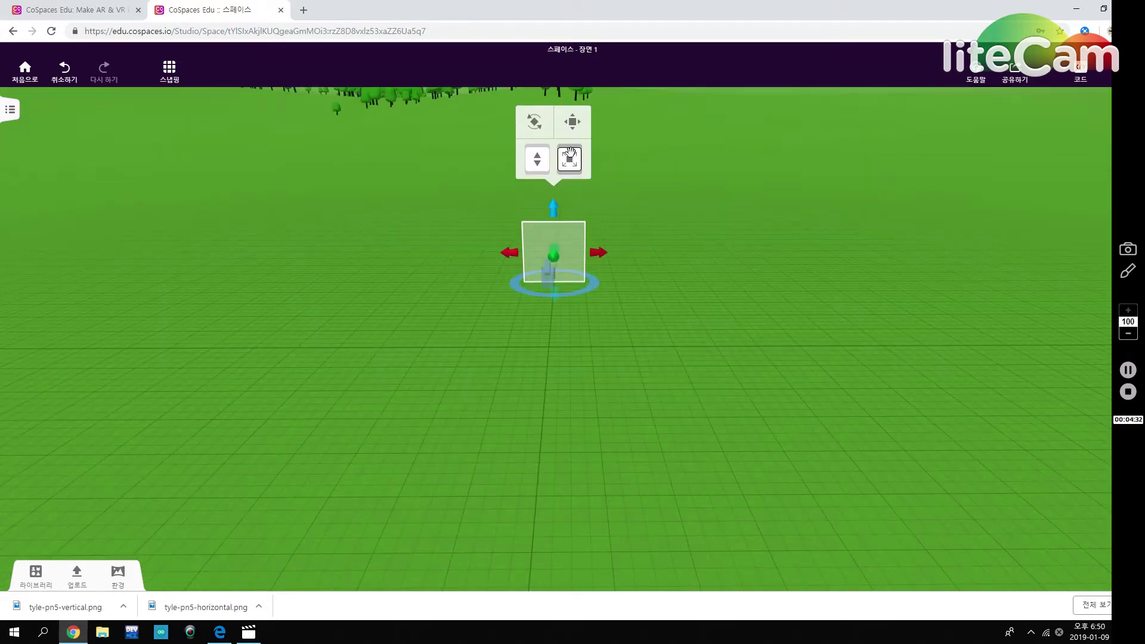
left_click_drag(570, 155, 650, 149)
left_click_drag(622, 253, 623, 343)
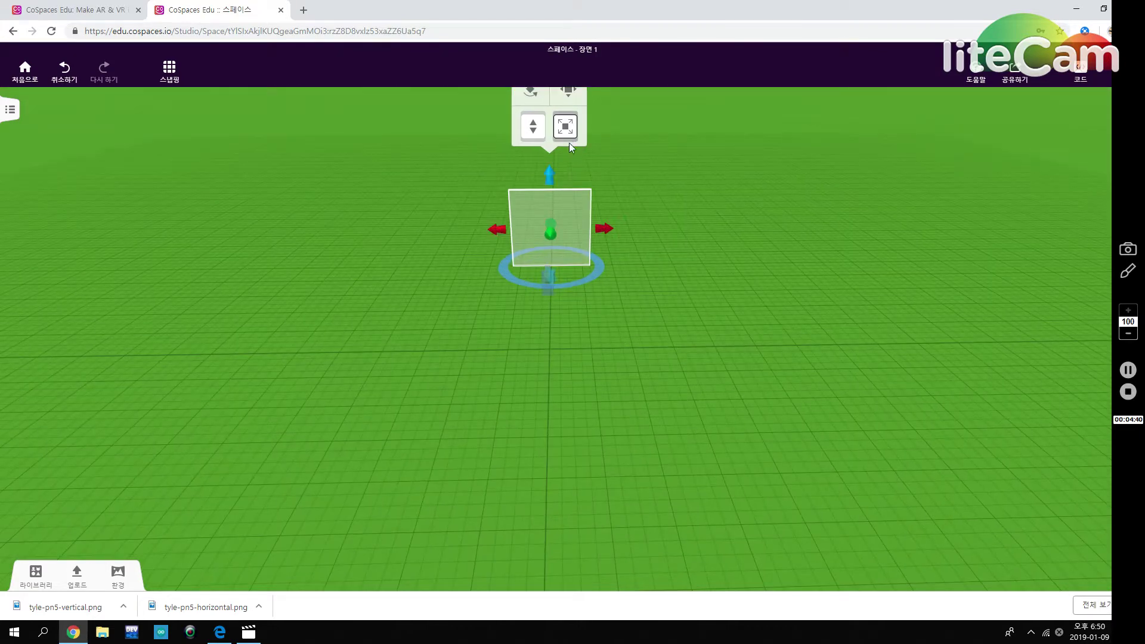
left_click_drag(566, 127, 639, 184)
left_click_drag(639, 317, 641, 309)
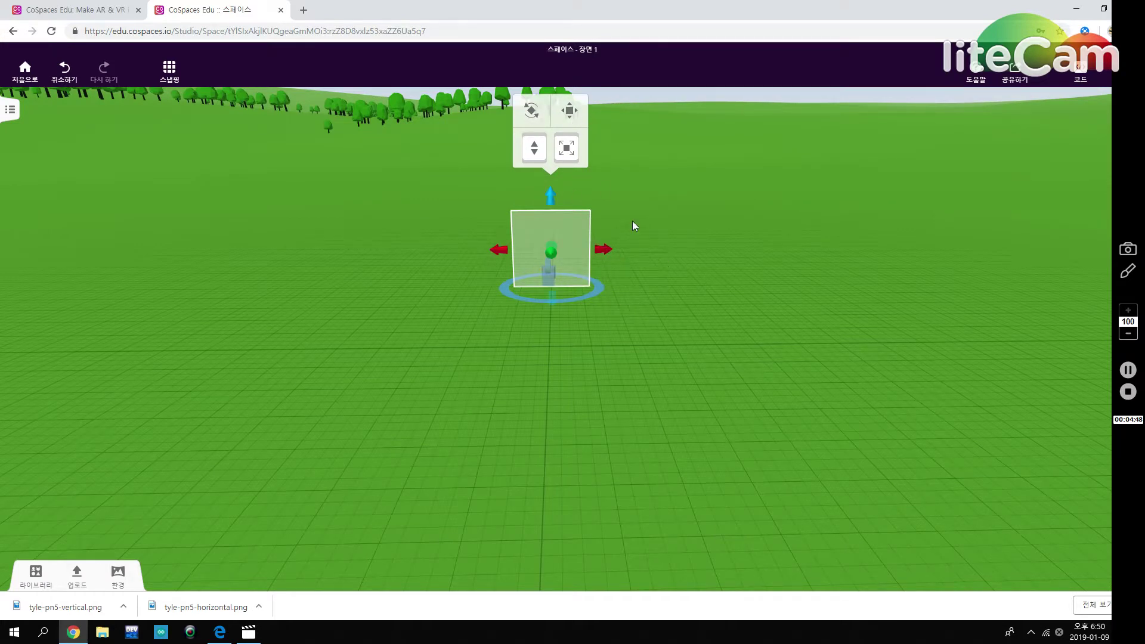
Stretch the wall wider on both sides and slide it right along the X axis.
left_click_drag(602, 247, 686, 251)
left_click_drag(500, 249, 390, 251)
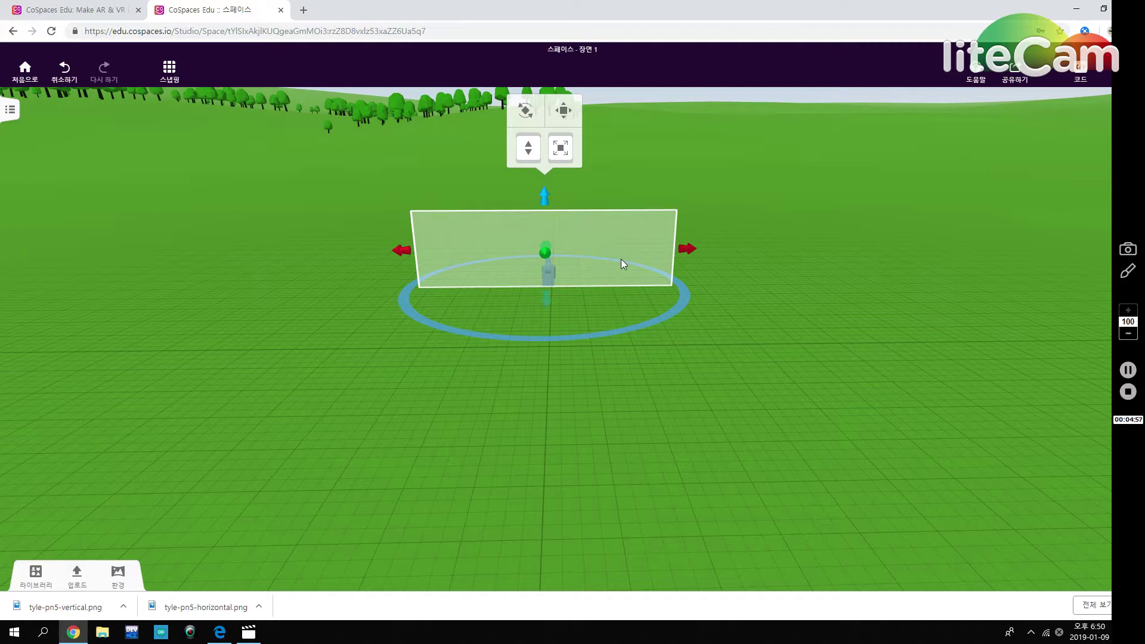
left_click_drag(640, 399, 642, 391)
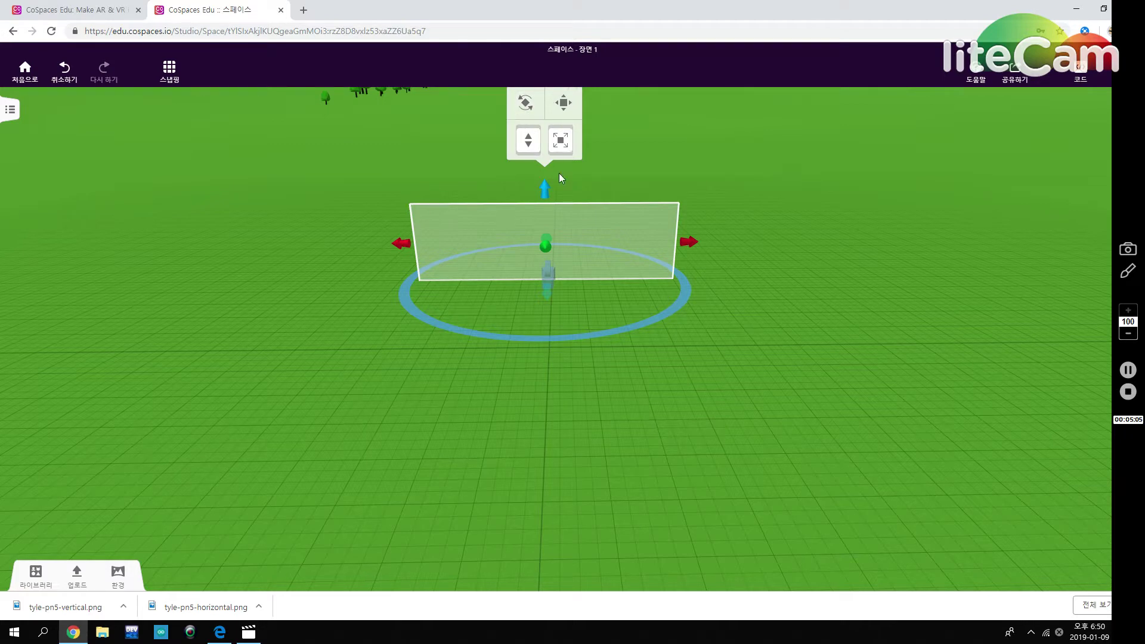
left_click(564, 105)
left_click_drag(512, 242, 522, 243)
left_click(689, 361)
left_click_drag(606, 258, 601, 406)
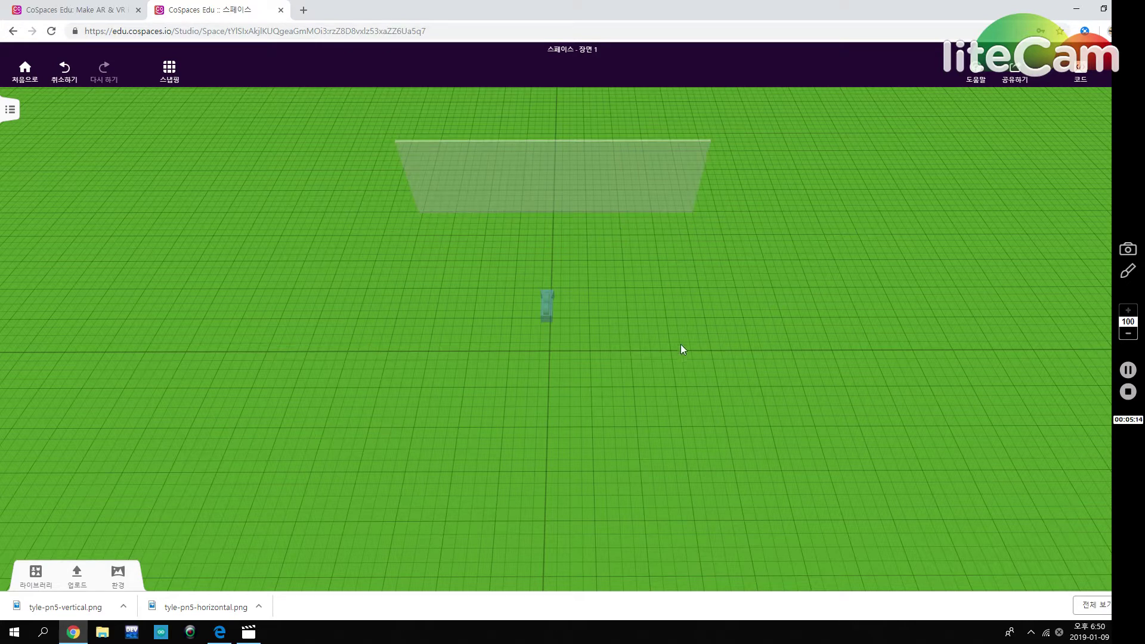
Duplicate the glass wall, turn the copy 90° and move it left as a side wall.
left_click(594, 187)
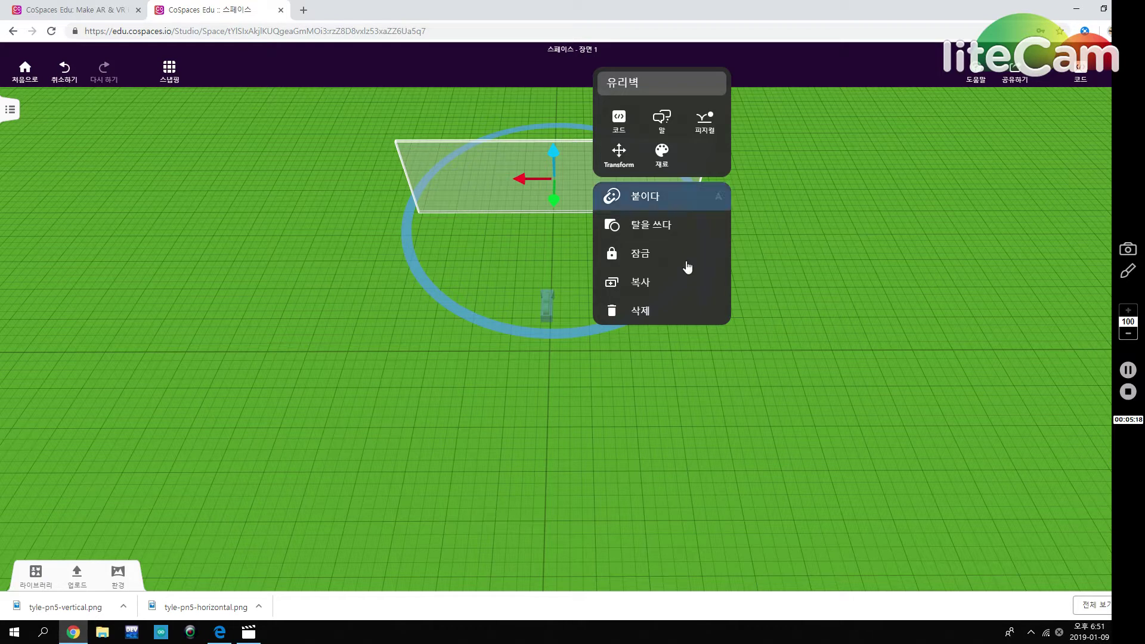
left_click(678, 285)
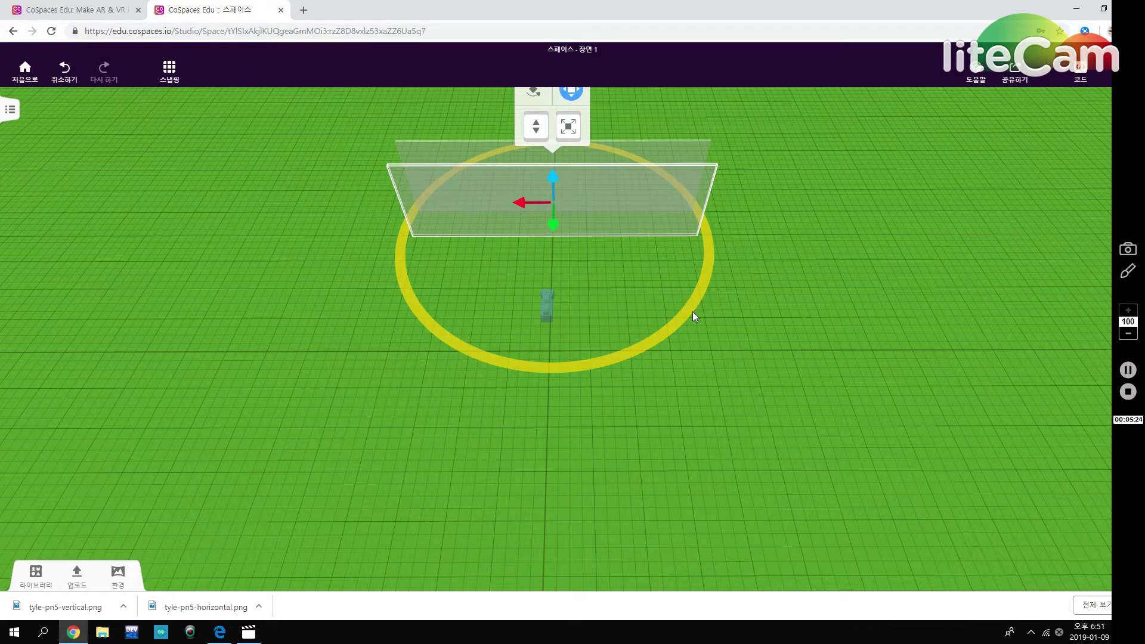
left_click_drag(714, 257, 502, 407)
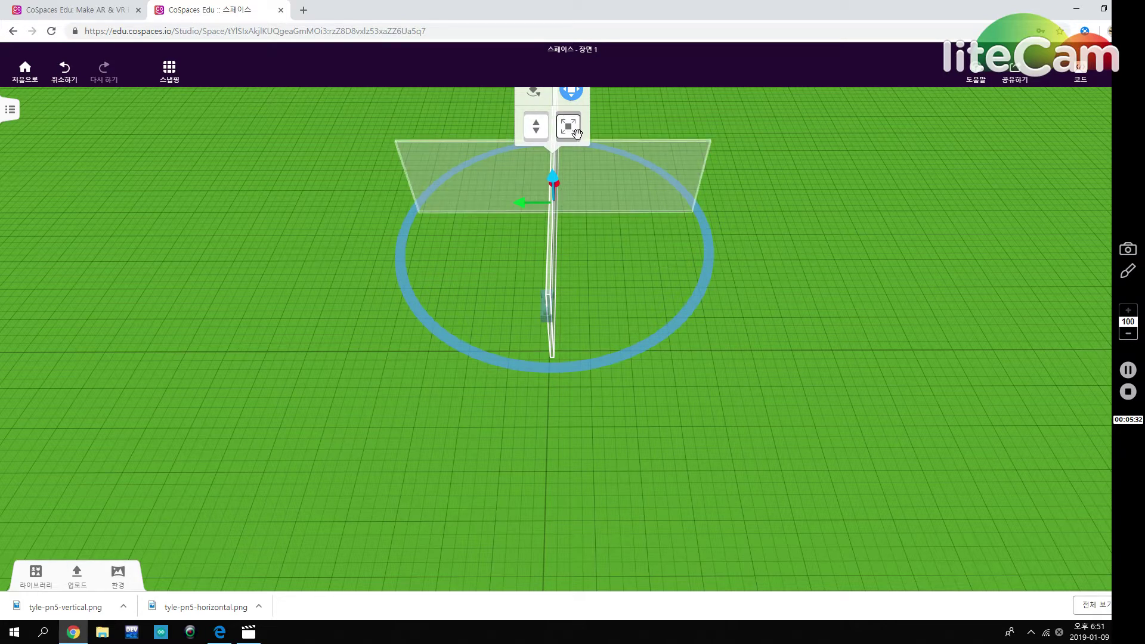
left_click(569, 98)
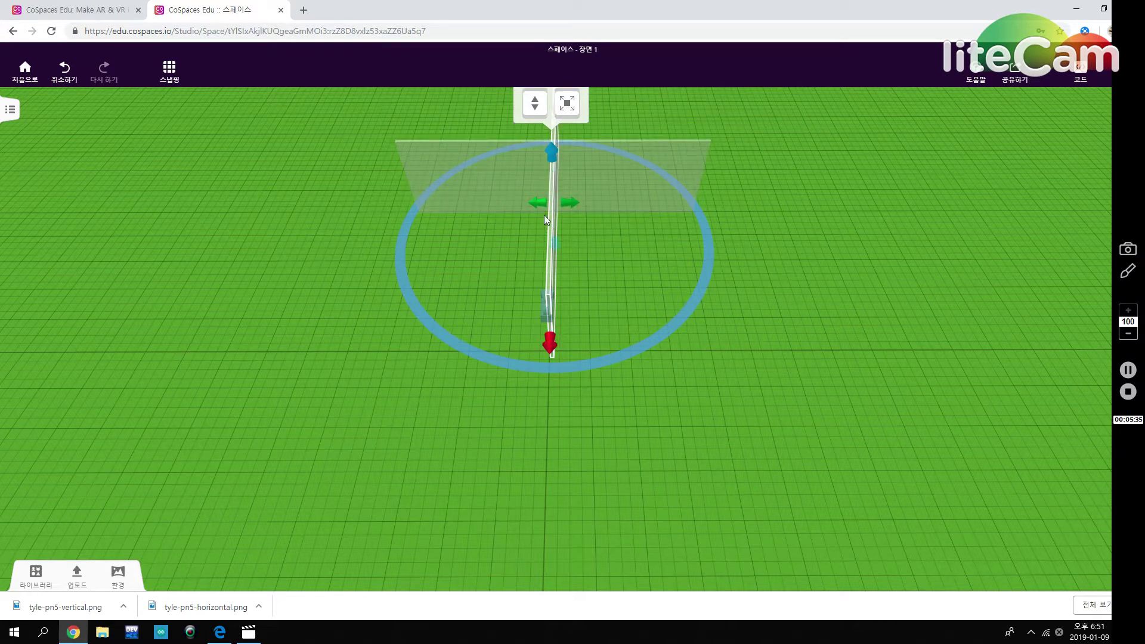
left_click_drag(552, 214, 340, 328)
left_click_drag(608, 427, 690, 452)
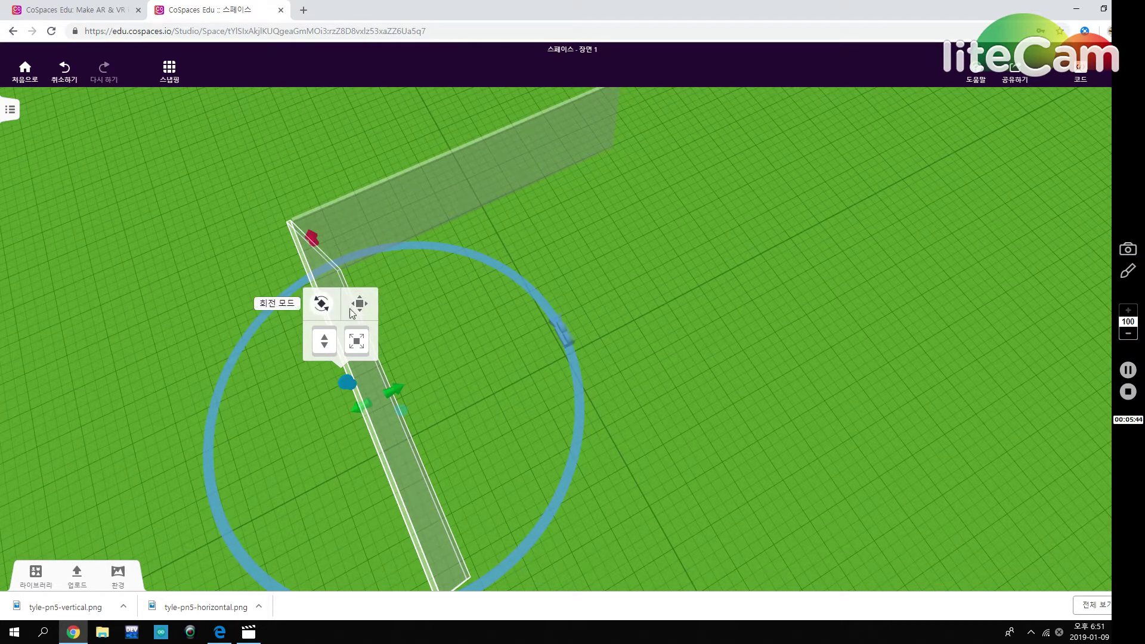
left_click(353, 310)
left_click_drag(349, 406, 353, 411)
left_click_drag(655, 422, 650, 477)
Duplicate the side wall and move the copy to the opposite right side.
left_click(378, 369)
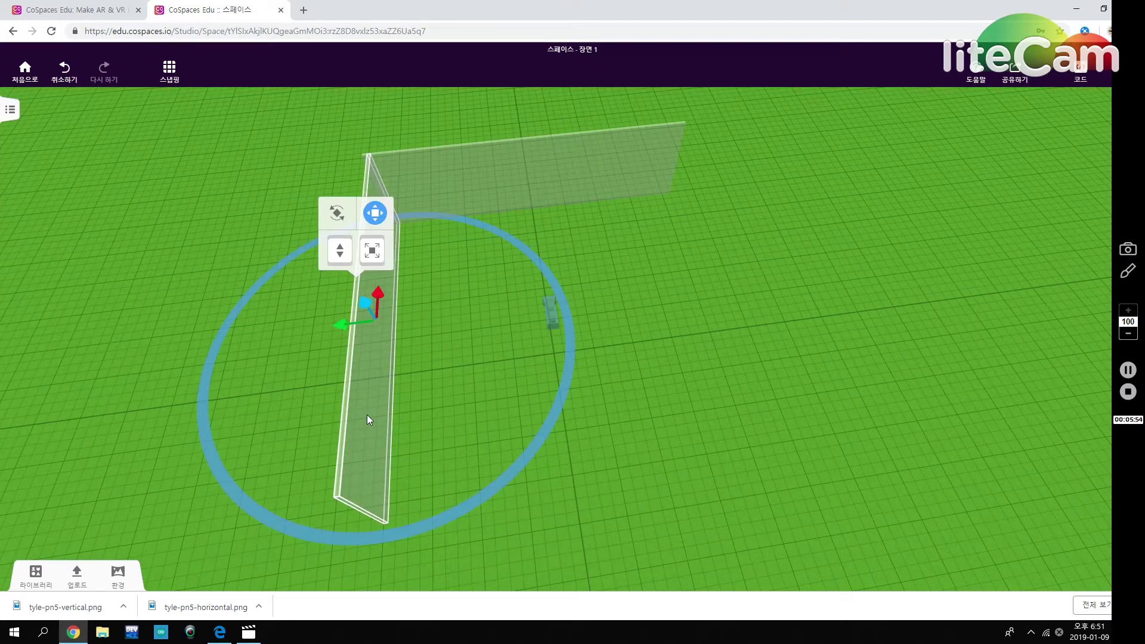
right_click(367, 414)
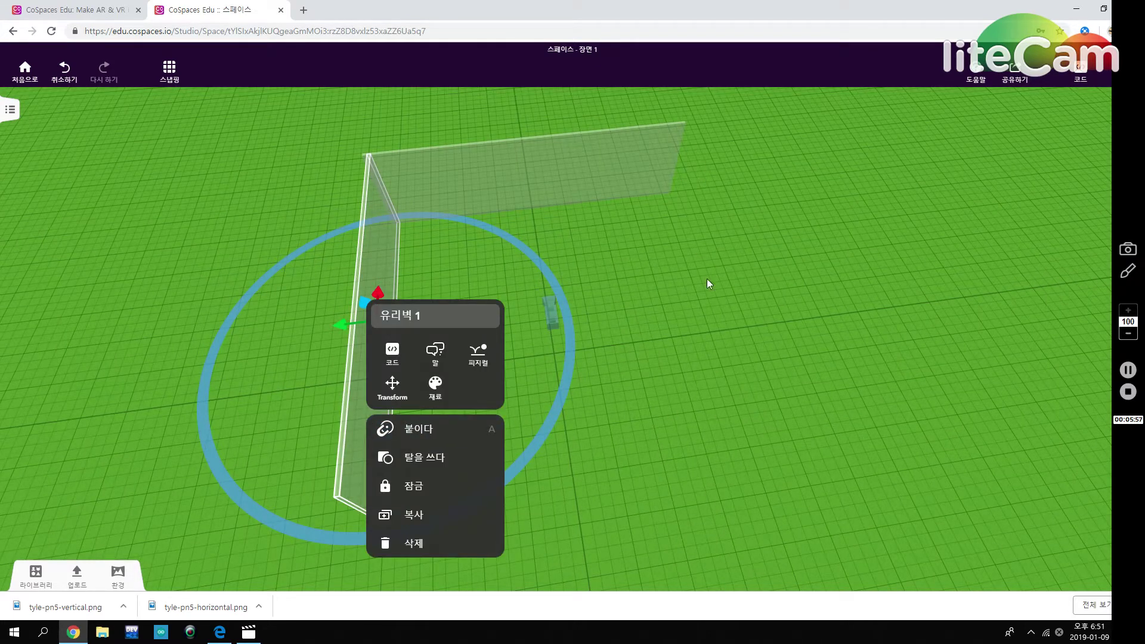
left_click(420, 514)
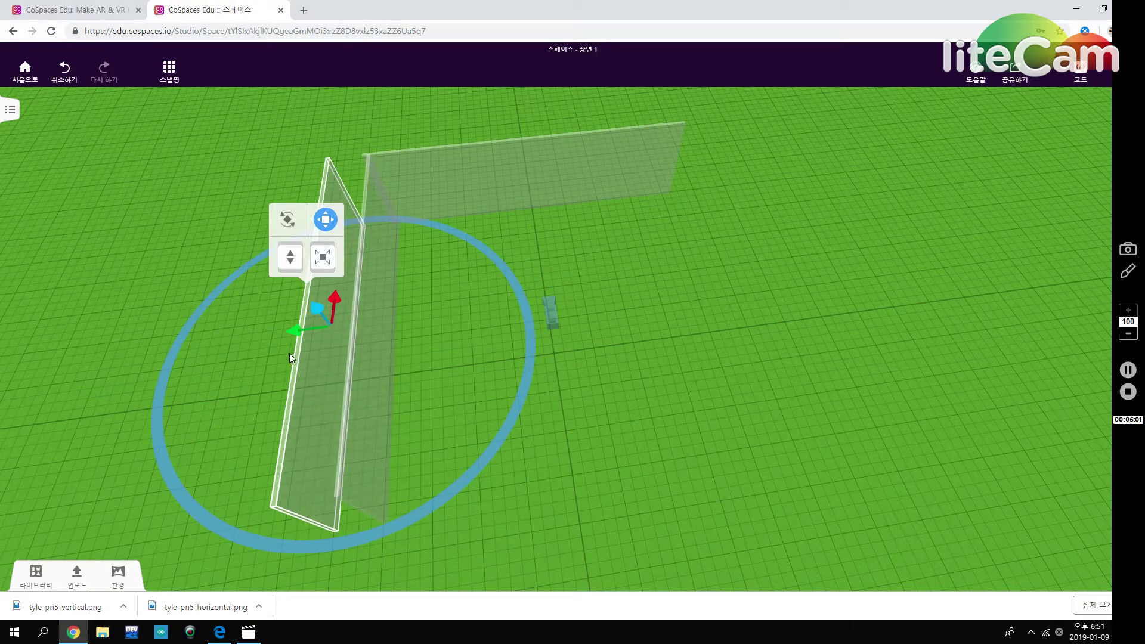
left_click_drag(299, 327, 708, 330)
left_click(928, 493)
left_click_drag(929, 492, 900, 482)
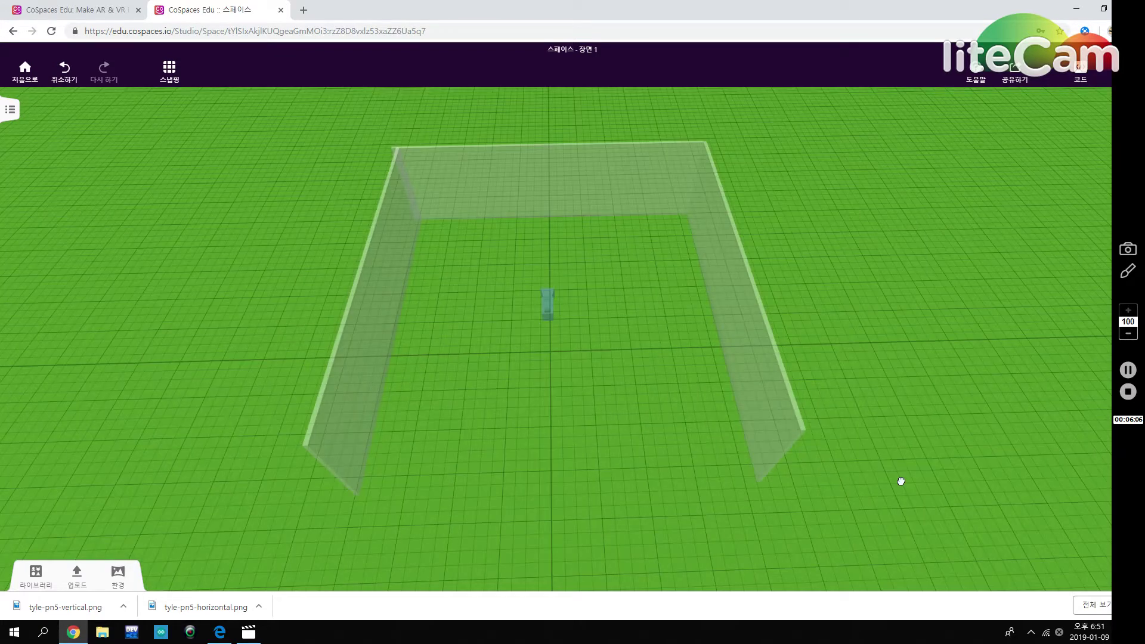
Nudge the left wall slightly outward and view the three-walled room from the front.
left_click(377, 256)
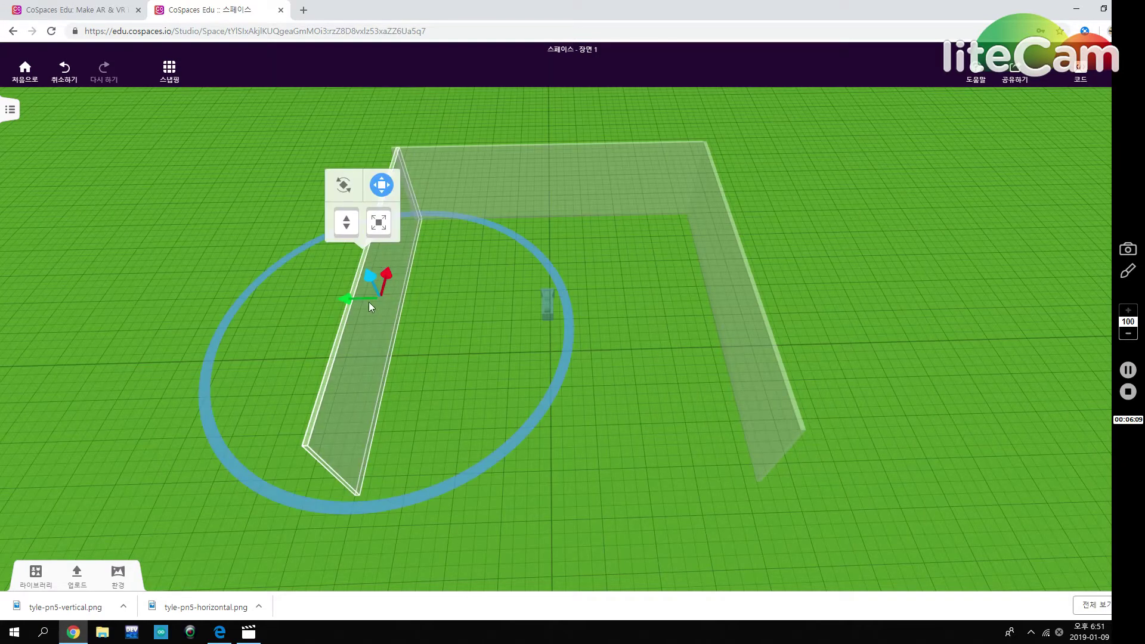
left_click_drag(341, 298, 335, 298)
left_click(628, 505)
left_click_drag(627, 506, 660, 376)
left_click_drag(770, 438, 853, 393)
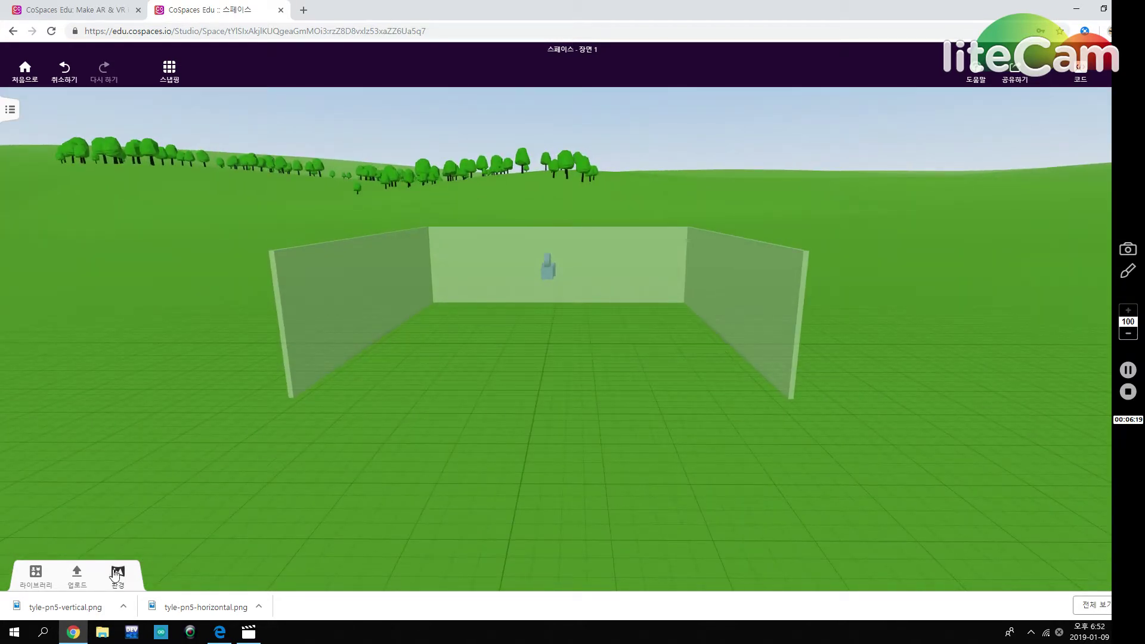
Web-search '반고흐' in Upload and drop the wheat-field painting into the scene.
left_click(118, 574)
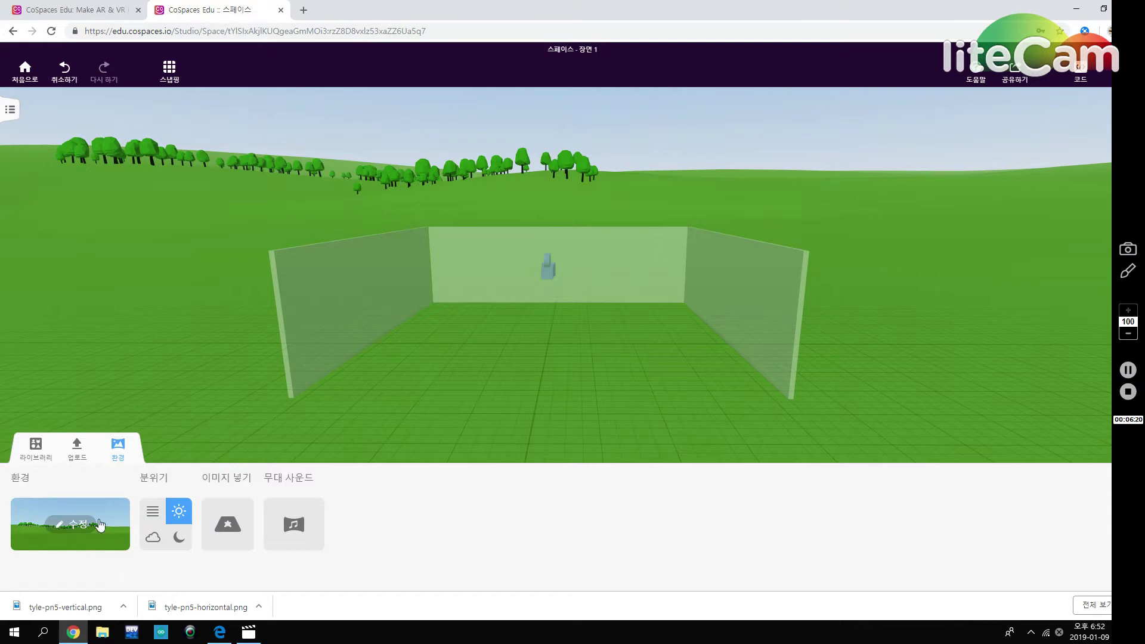
left_click(76, 462)
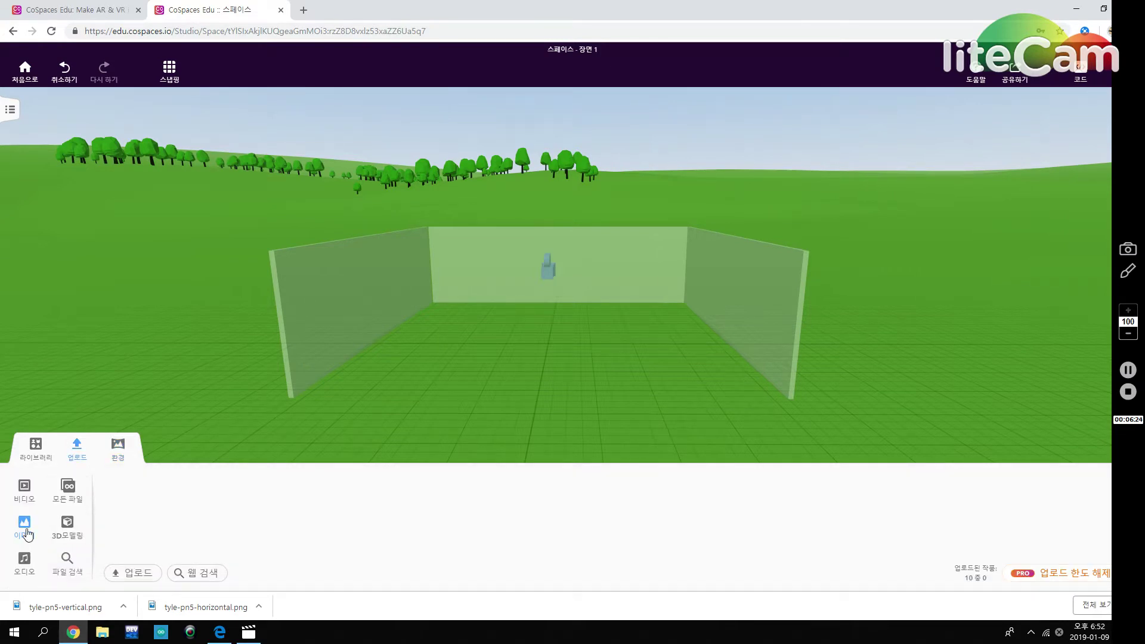
left_click(173, 575)
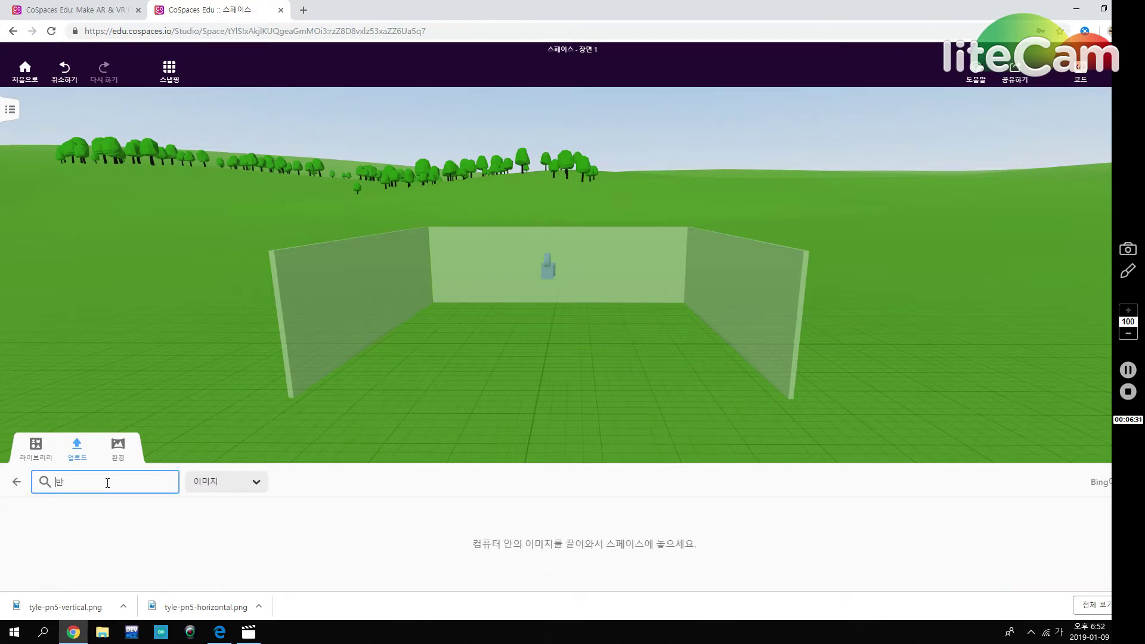
type("반고흐")
key("Return")
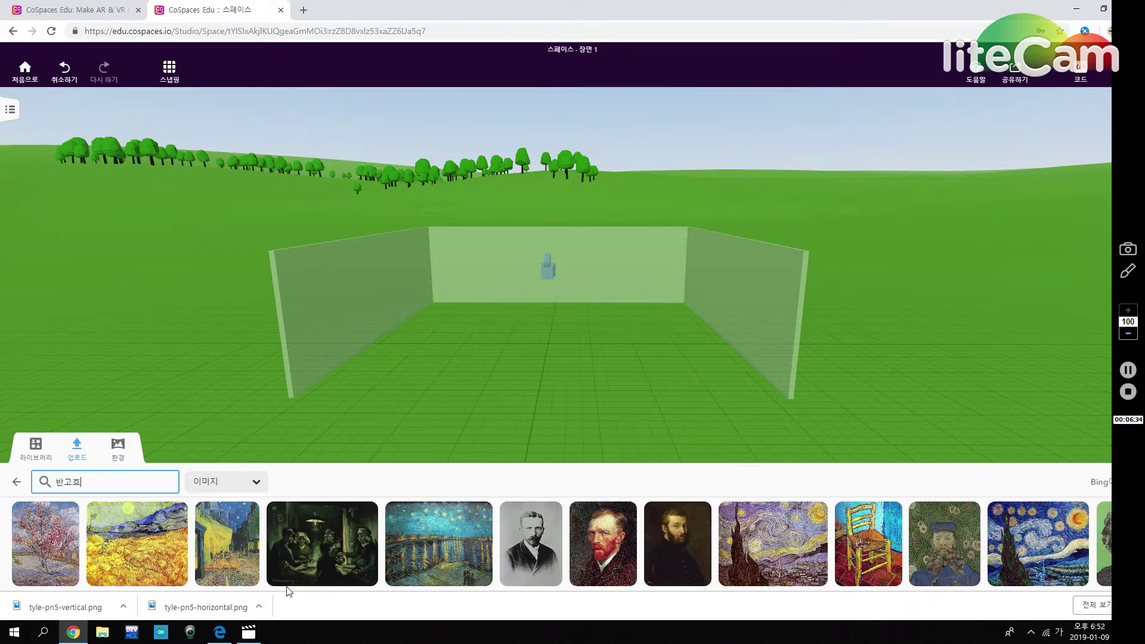
left_click_drag(149, 553, 476, 306)
Move the wheat-field painting onto the left of the back wall and enlarge it.
left_click_drag(569, 392, 569, 444)
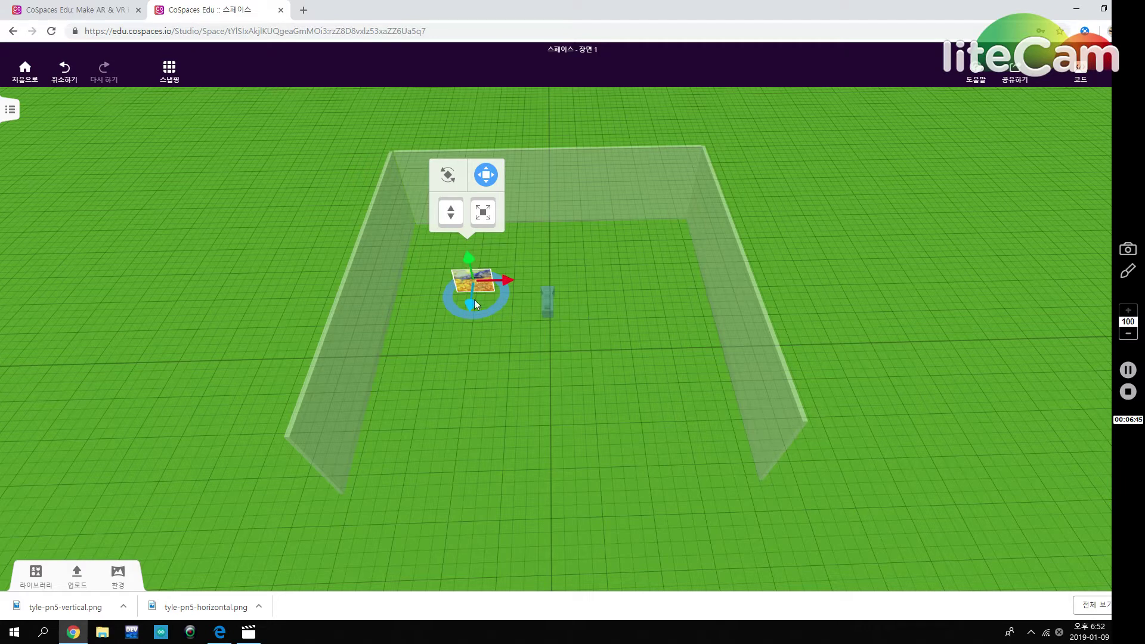
left_click_drag(474, 305, 477, 231)
left_click_drag(510, 216, 473, 167)
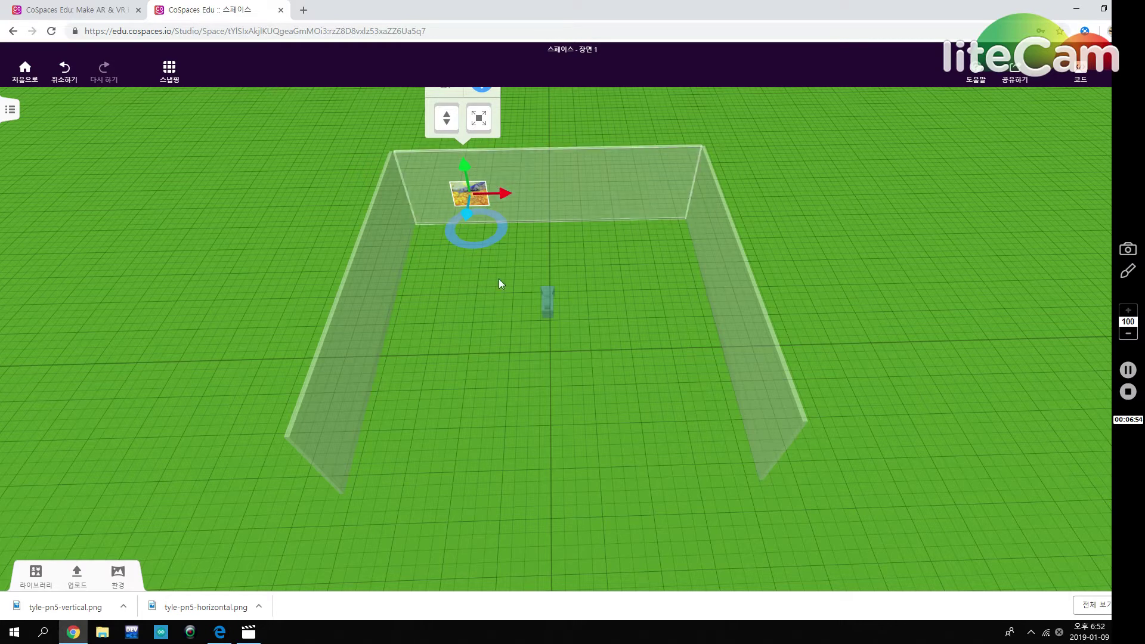
left_click_drag(509, 245, 487, 276)
left_click_drag(499, 149, 634, 66)
left_click_drag(481, 184, 485, 194)
left_click_drag(585, 341, 518, 387)
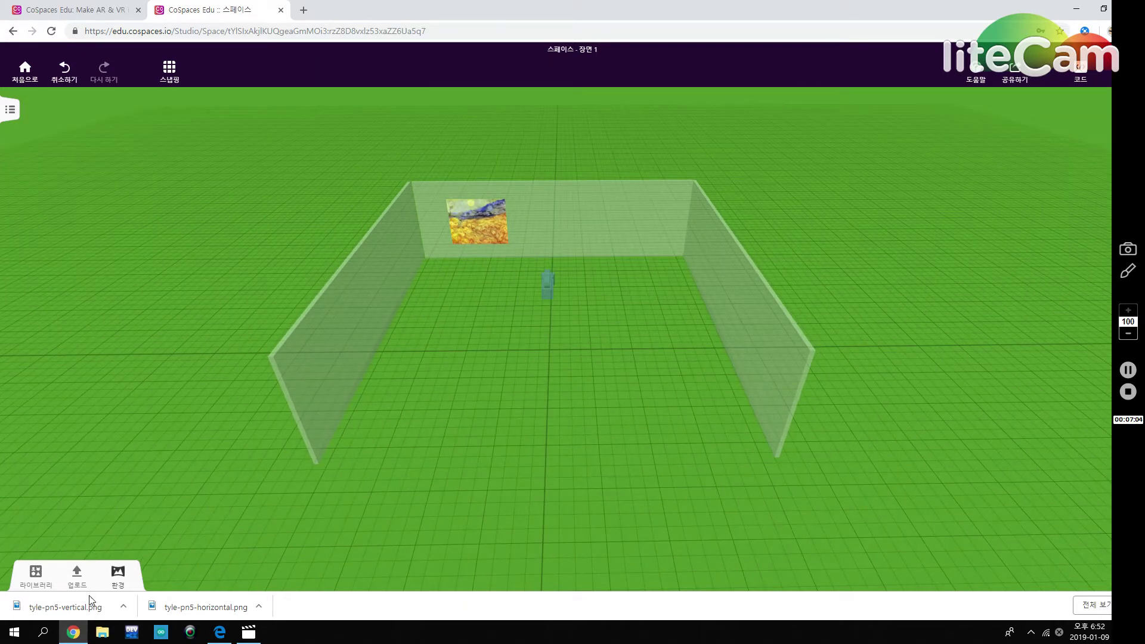
Add The Starry Night from the 반고흐 results, enlarge it, and raise it onto the back wall's right side.
left_click(73, 578)
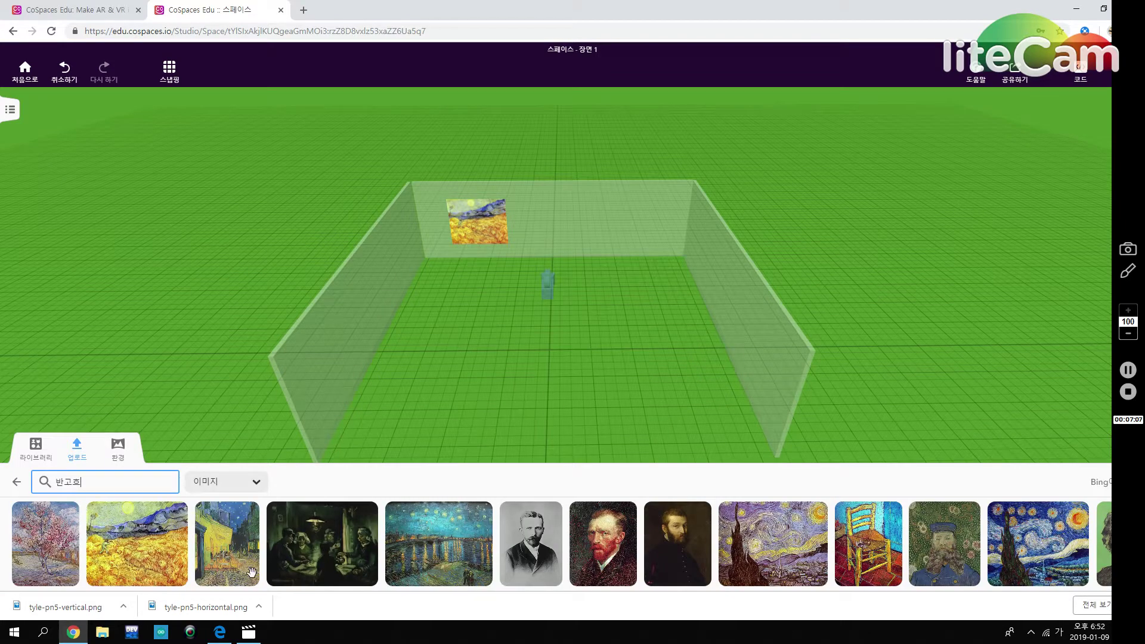
left_click_drag(773, 543, 629, 304)
left_click_drag(649, 235, 761, 150)
left_click_drag(687, 379, 614, 207)
left_click_drag(611, 161, 611, 149)
left_click_drag(646, 345, 652, 319)
left_click(618, 245)
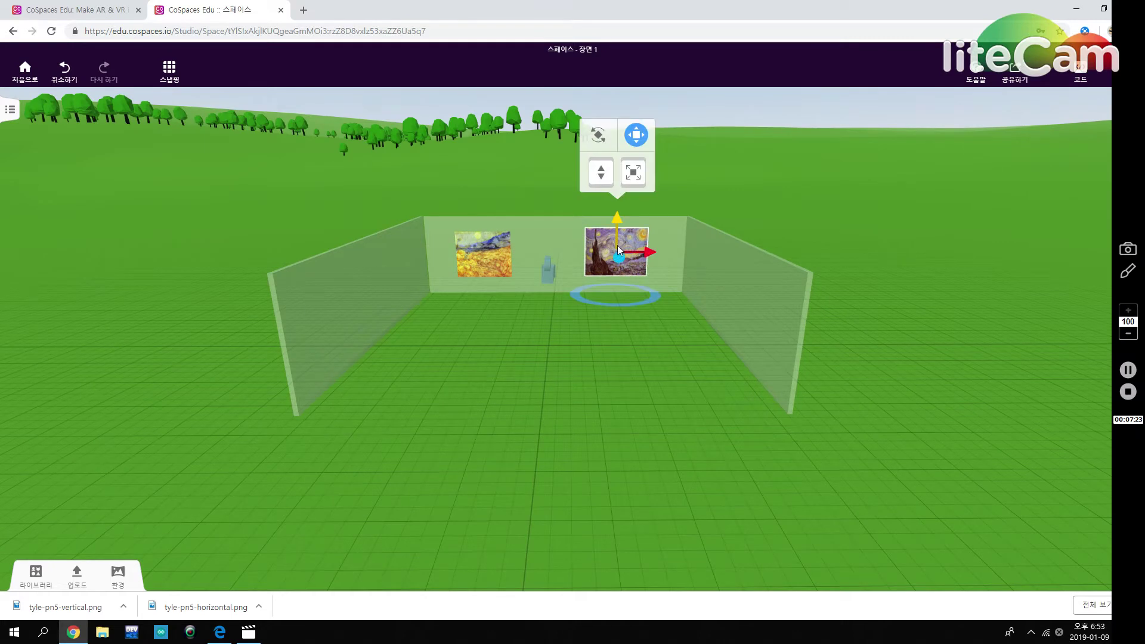
left_click_drag(619, 219, 621, 221)
left_click(643, 370)
Place the Regular woman from Library > Characters by the left wall.
left_click_drag(594, 375, 593, 386)
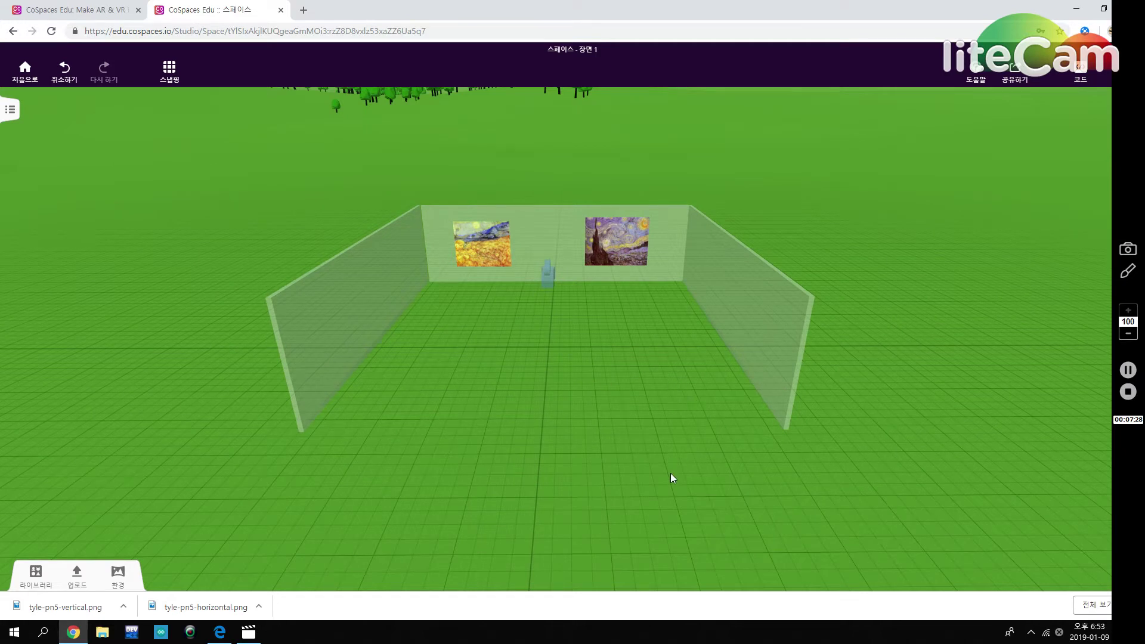
scroll(583, 389, "down", 2)
left_click_drag(592, 367, 591, 371)
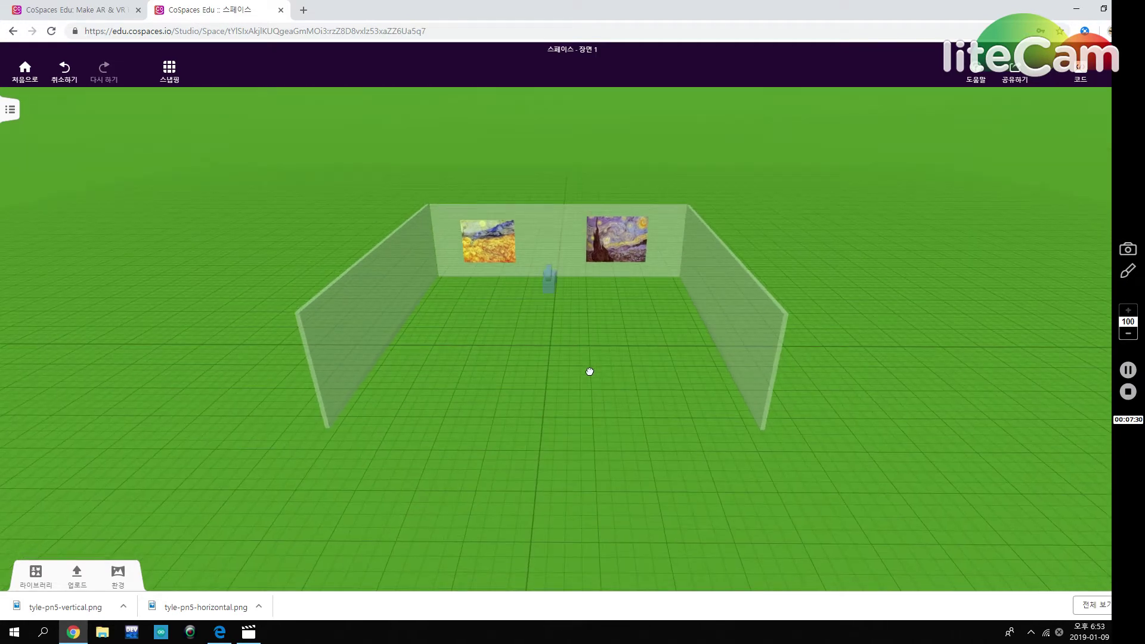
left_click(37, 586)
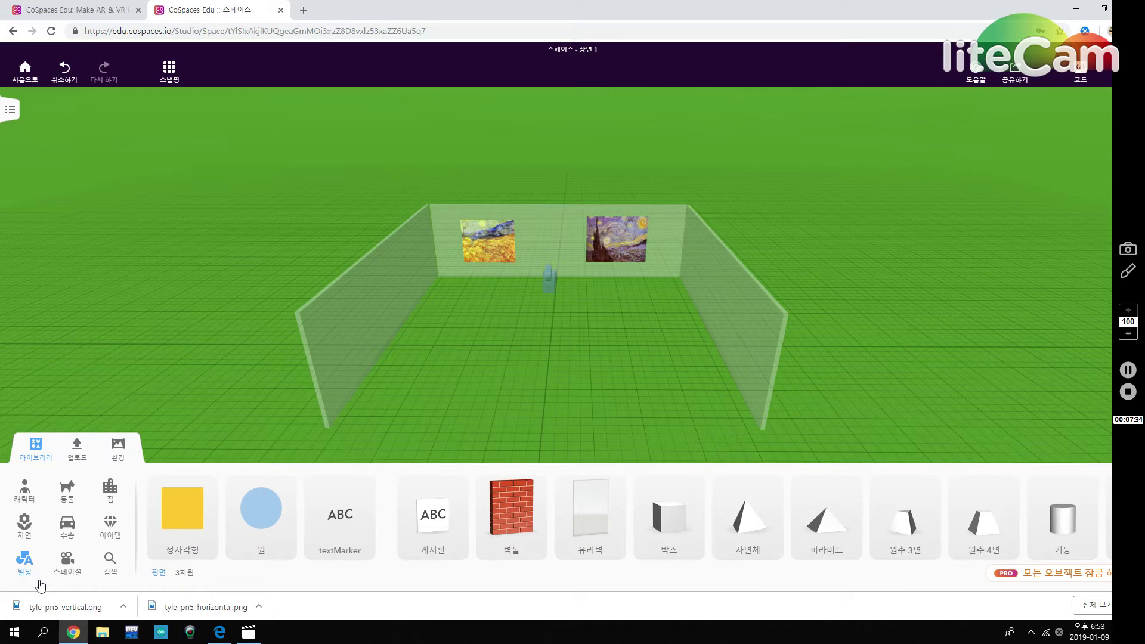
left_click(25, 492)
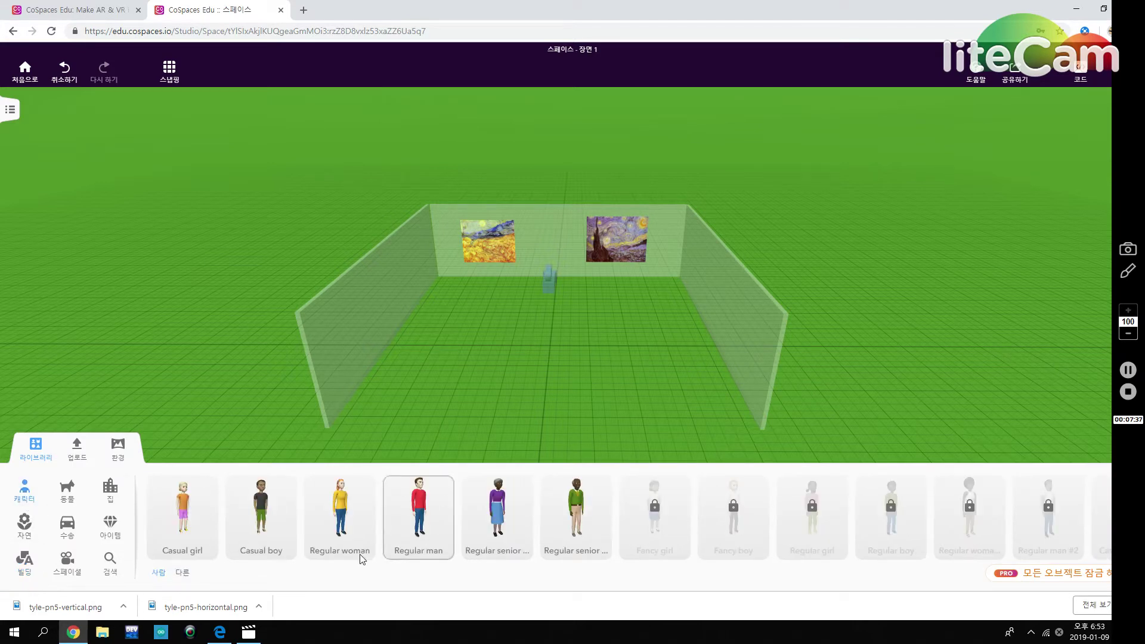
left_click_drag(331, 526, 527, 447)
Turn the woman around 180° and enlarge her in front of the wheat-field painting.
left_click_drag(507, 271, 434, 208)
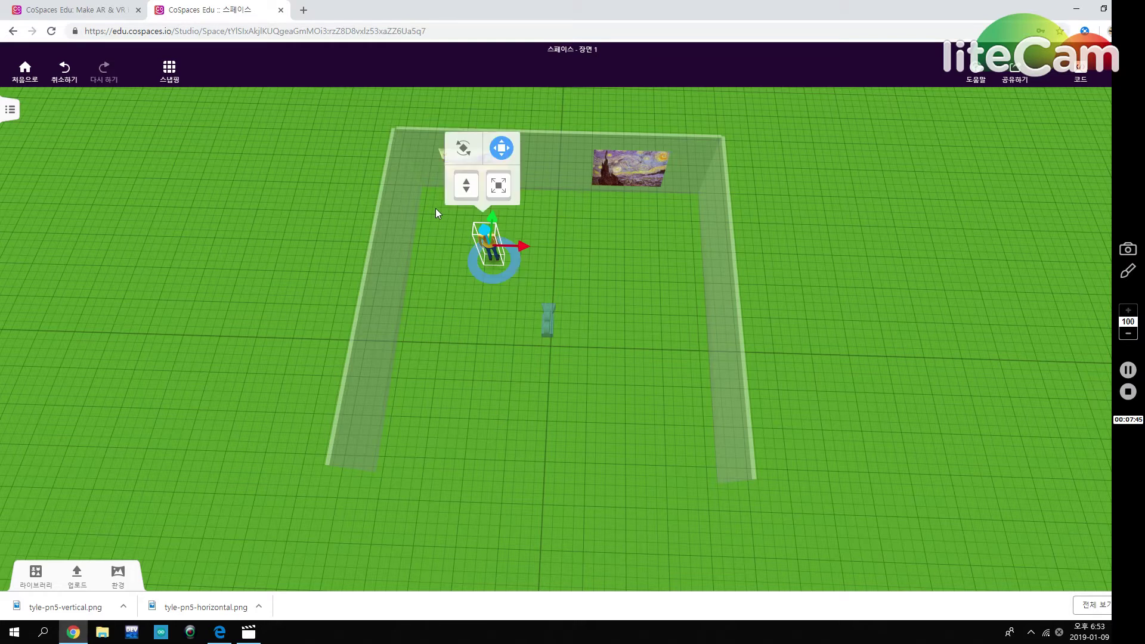
left_click_drag(506, 376, 524, 299)
left_click_drag(492, 205, 440, 329)
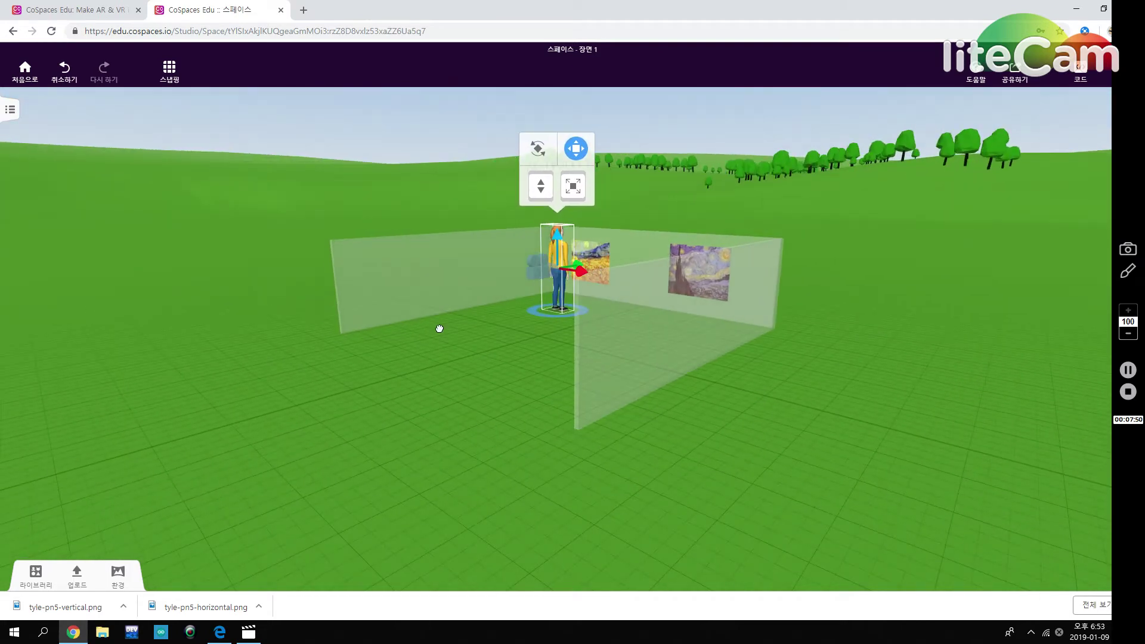
left_click_drag(574, 186, 567, 206)
left_click_drag(525, 370, 555, 358)
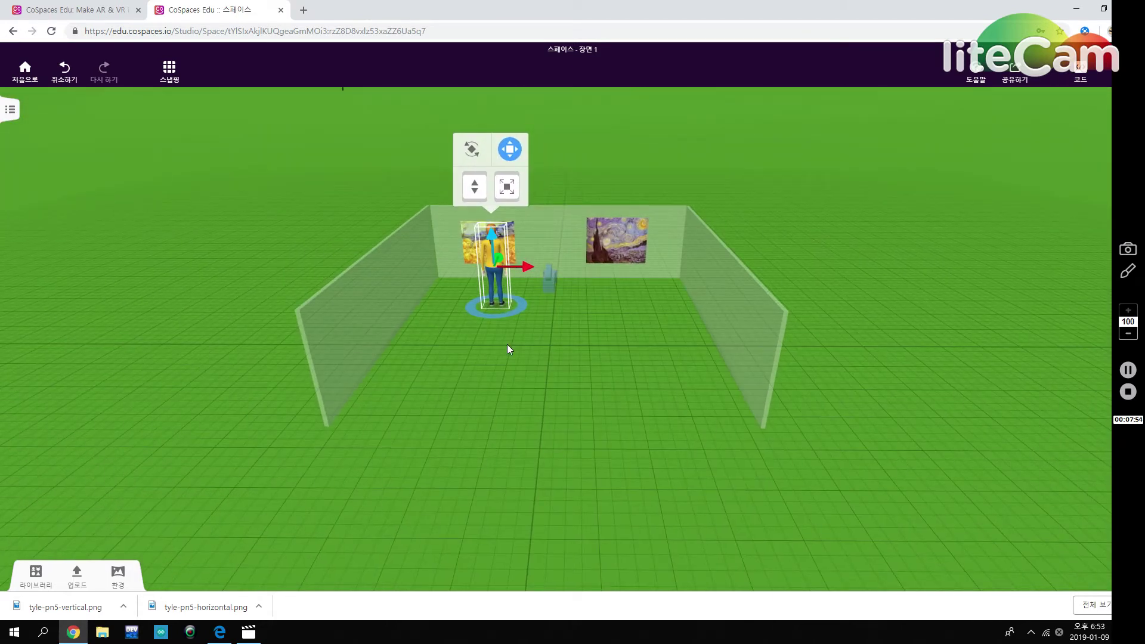
Give the woman the Pointing action from 애니메이션 > Actions.
right_click(492, 256)
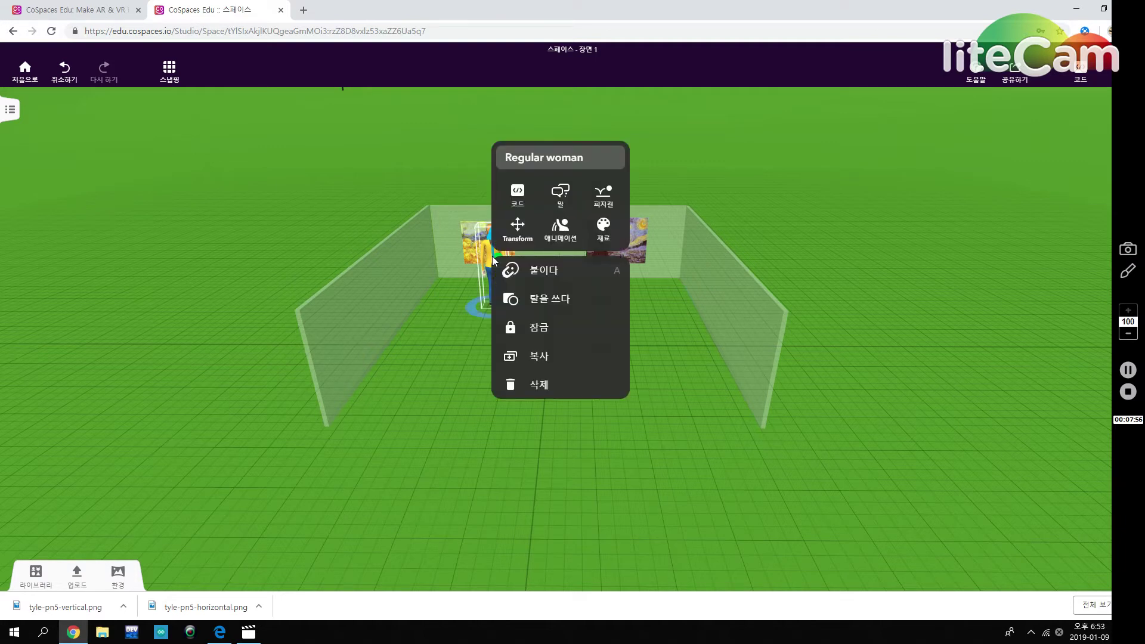
left_click(573, 244)
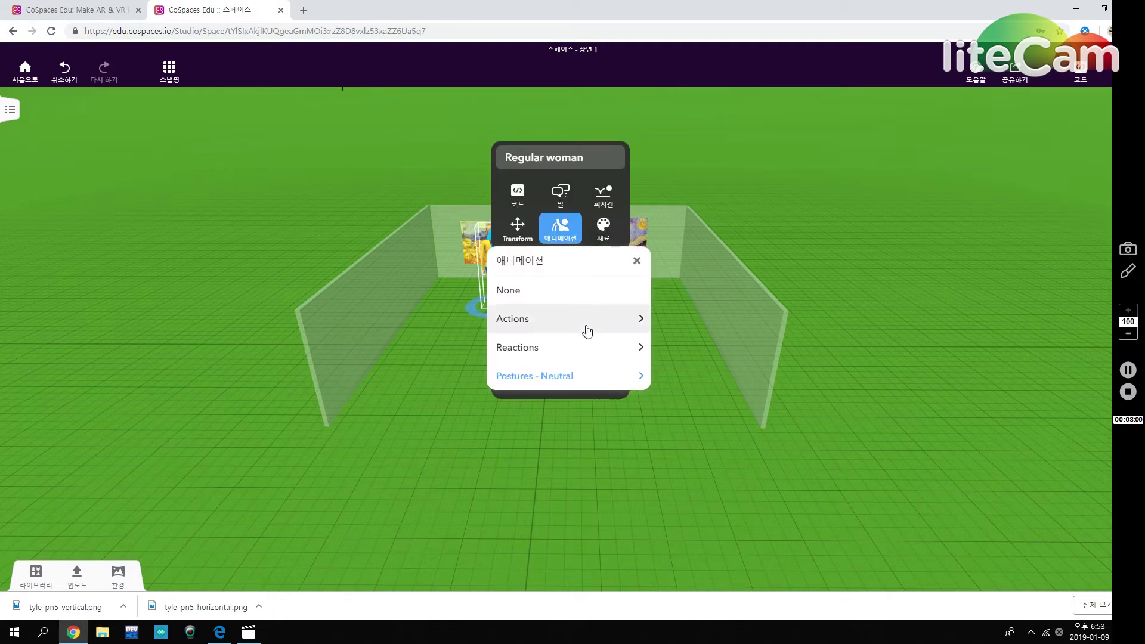
left_click(588, 332)
left_click(540, 348)
left_click(682, 407)
left_click_drag(682, 358, 648, 245)
mouse_move(618, 310)
left_mouse_down()
mouse_move(705, 352)
mouse_move(775, 302)
mouse_move(534, 262)
left_mouse_up()
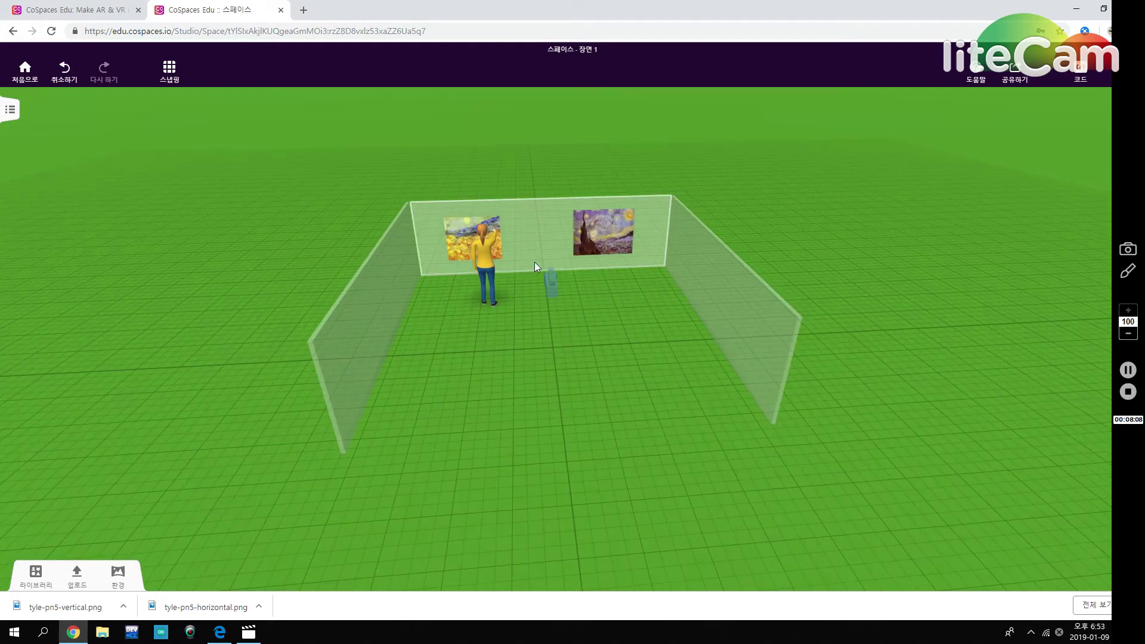
Give the woman a Think bubble reading '이 그림 정말 예쁘다!'.
left_click(488, 273)
right_click(485, 288)
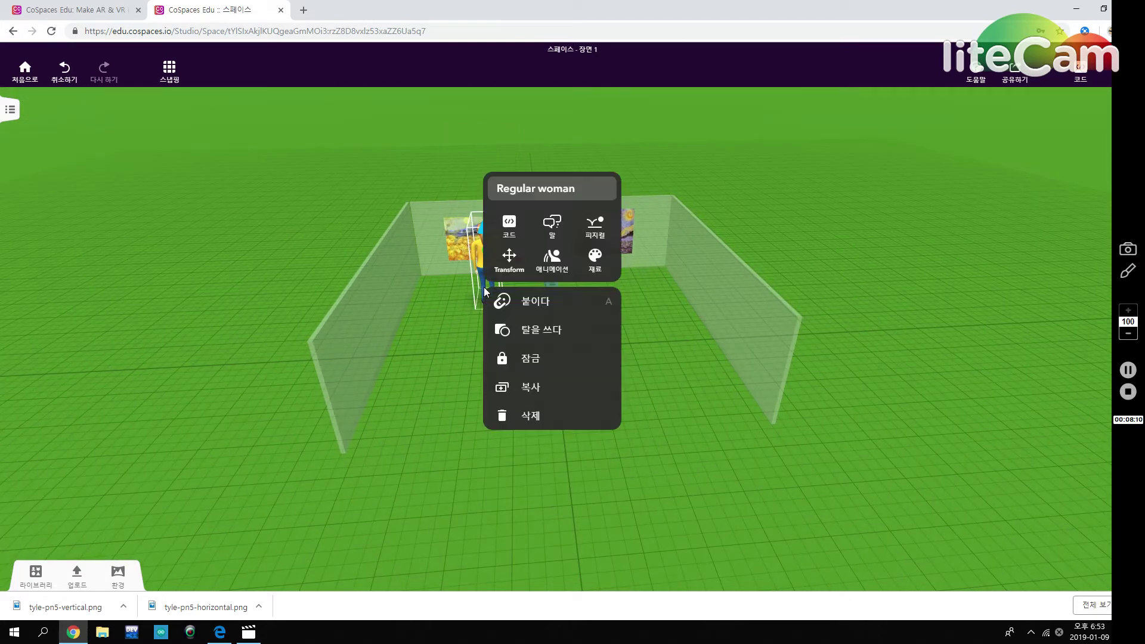
left_click(553, 226)
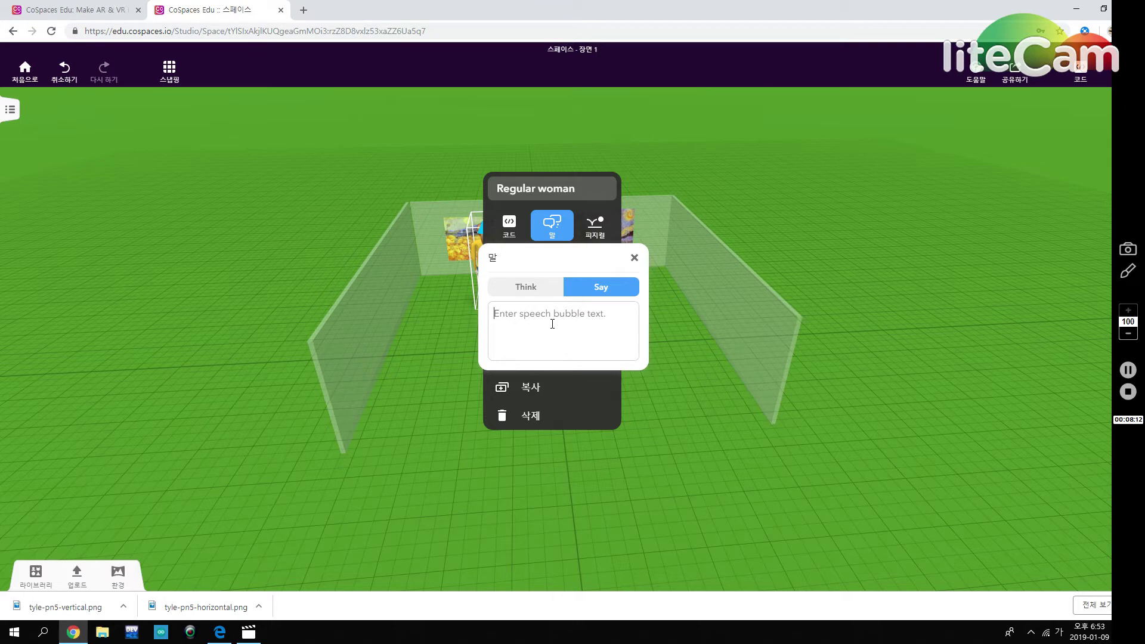
type("이 그")
type("림이 저")
key("BackSpace")
left_click(545, 289)
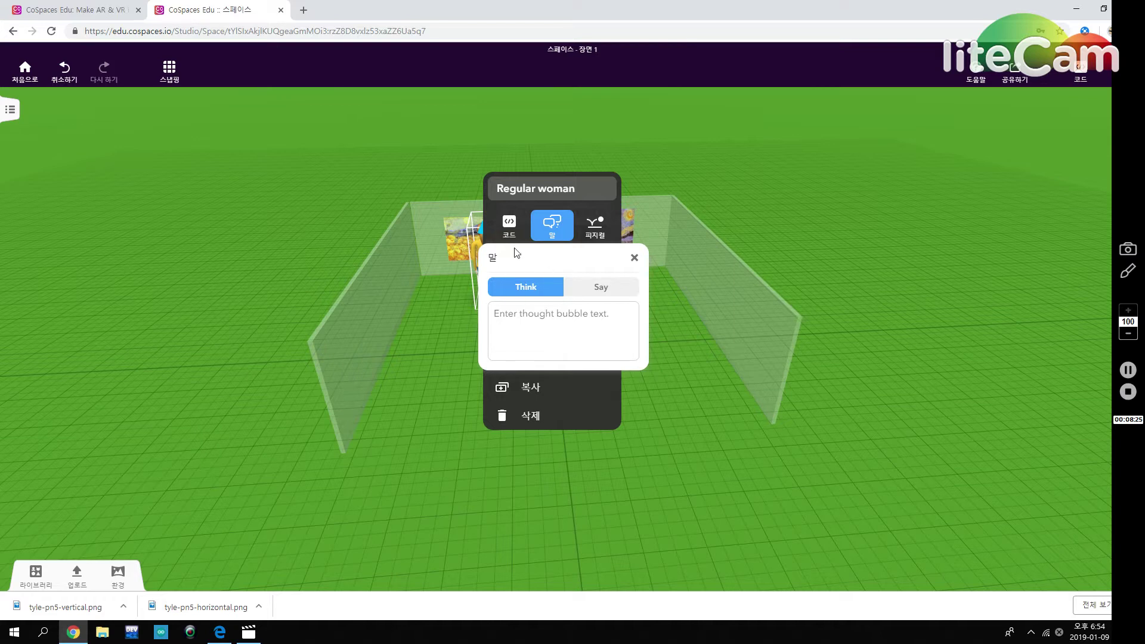
left_click(593, 317)
type("ㅇ")
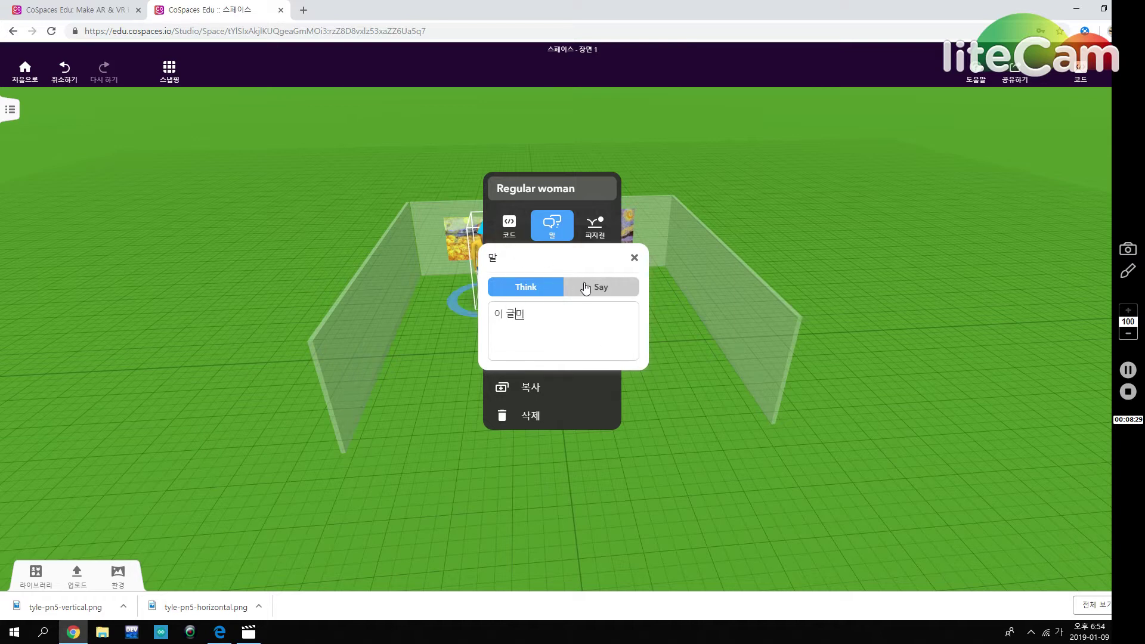
type(" 그림 정말 ㅇ")
type("ㅣㅋ")
type("ㅖㅃ")
left_click(678, 374)
left_click(678, 375)
Delete the leftover text from the woman's Say bubble.
left_click(513, 216)
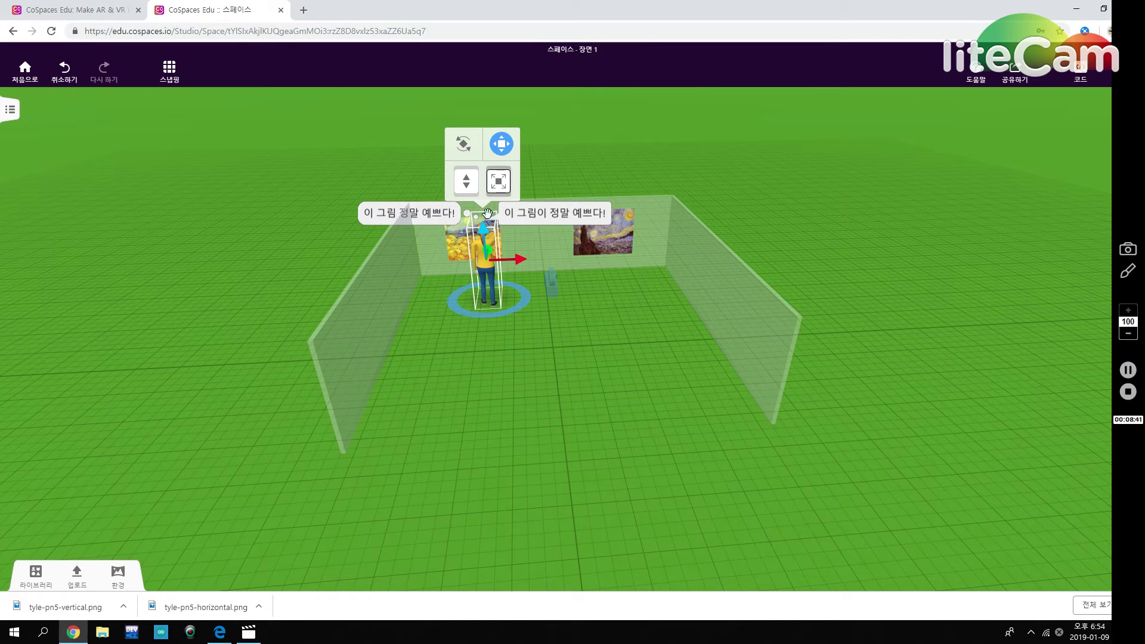
left_click(497, 264)
left_click(471, 320)
left_click(489, 276)
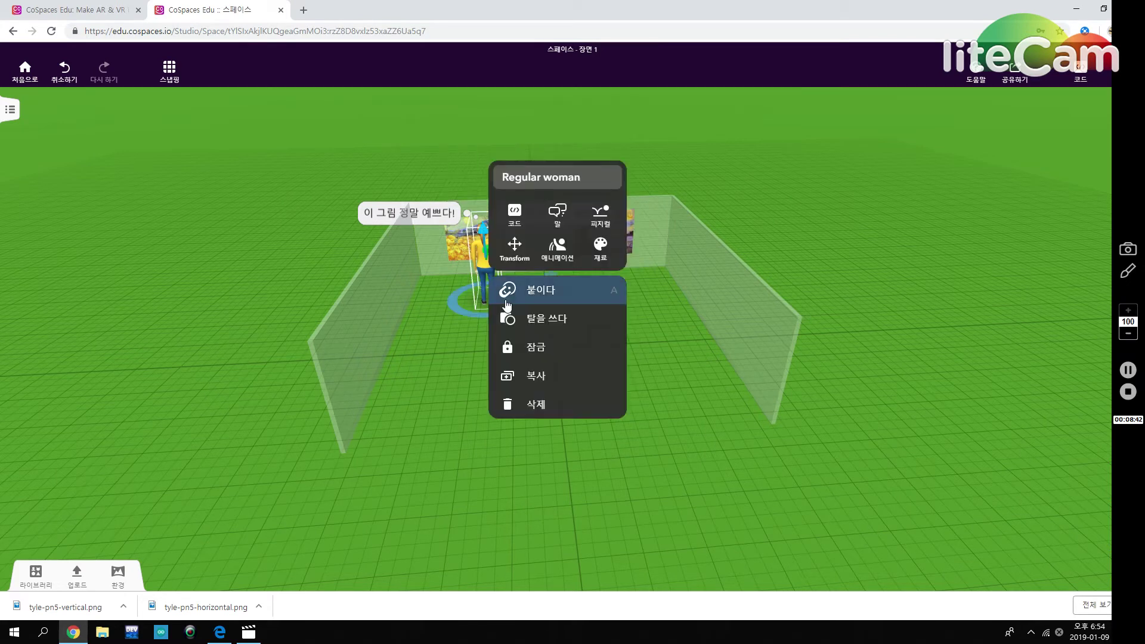
left_click(551, 216)
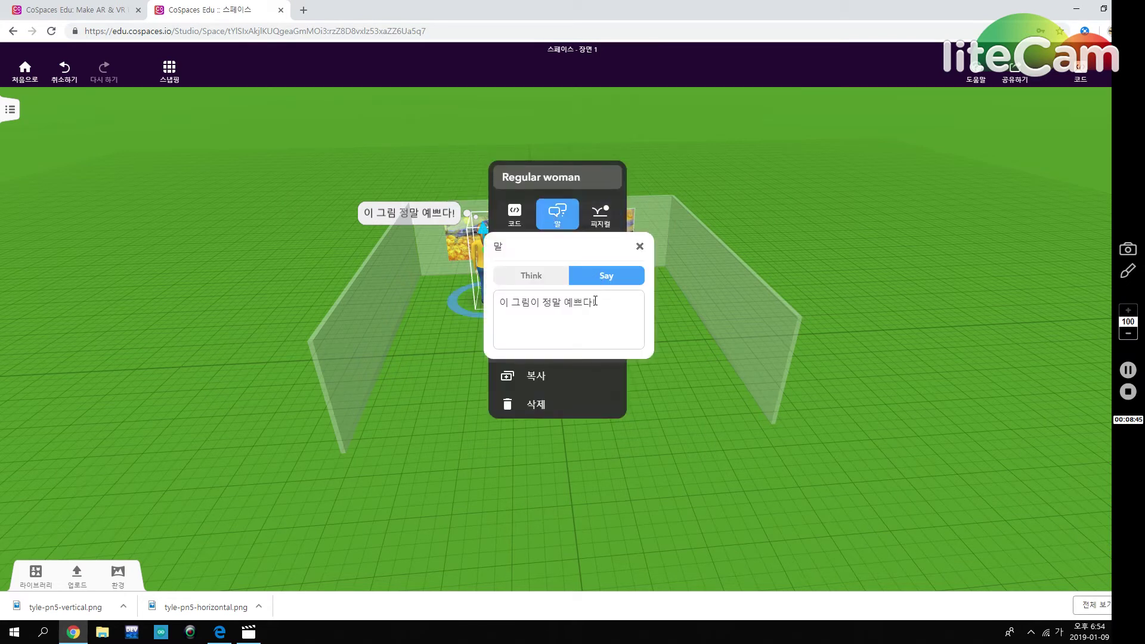
left_click_drag(597, 303, 500, 308)
key("BackSpace")
key("BackSpace")
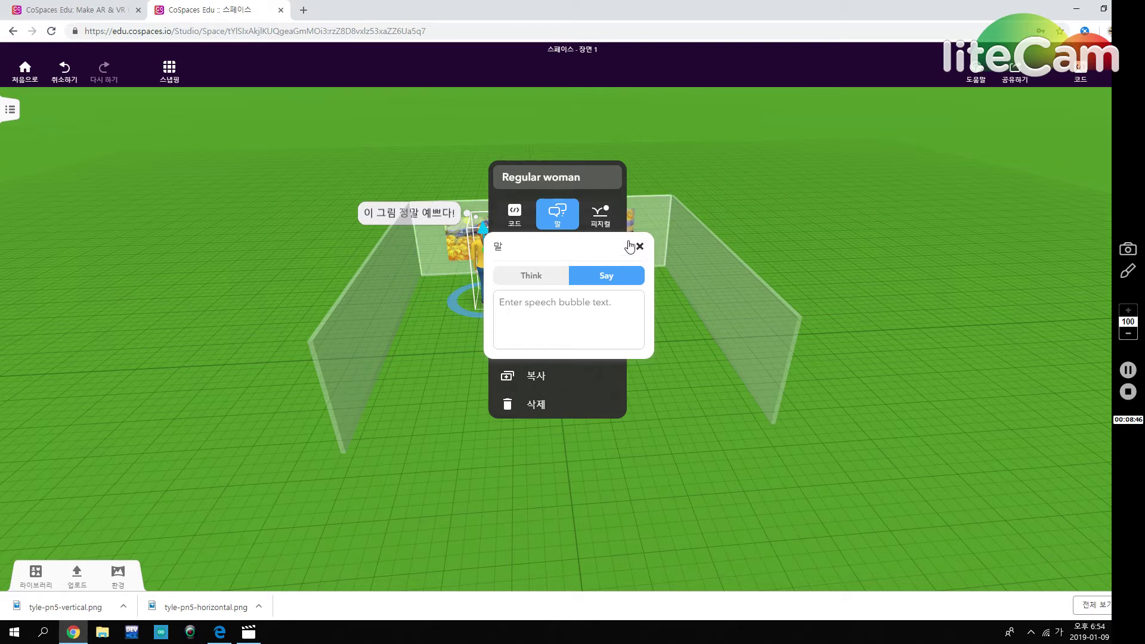
left_click(639, 247)
left_click(657, 366)
left_click_drag(427, 293, 531, 386)
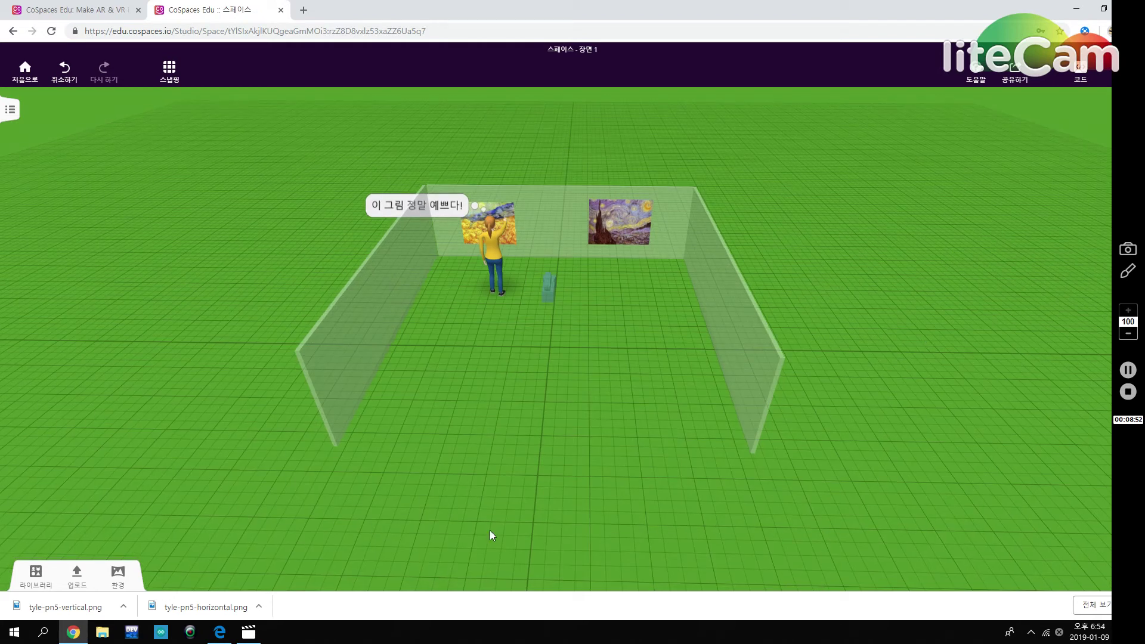
Place a 게시판 billboard from Library > 빌딩 between the two paintings.
mouse_move(399, 450)
left_mouse_down()
mouse_move(511, 484)
mouse_move(509, 473)
left_mouse_up()
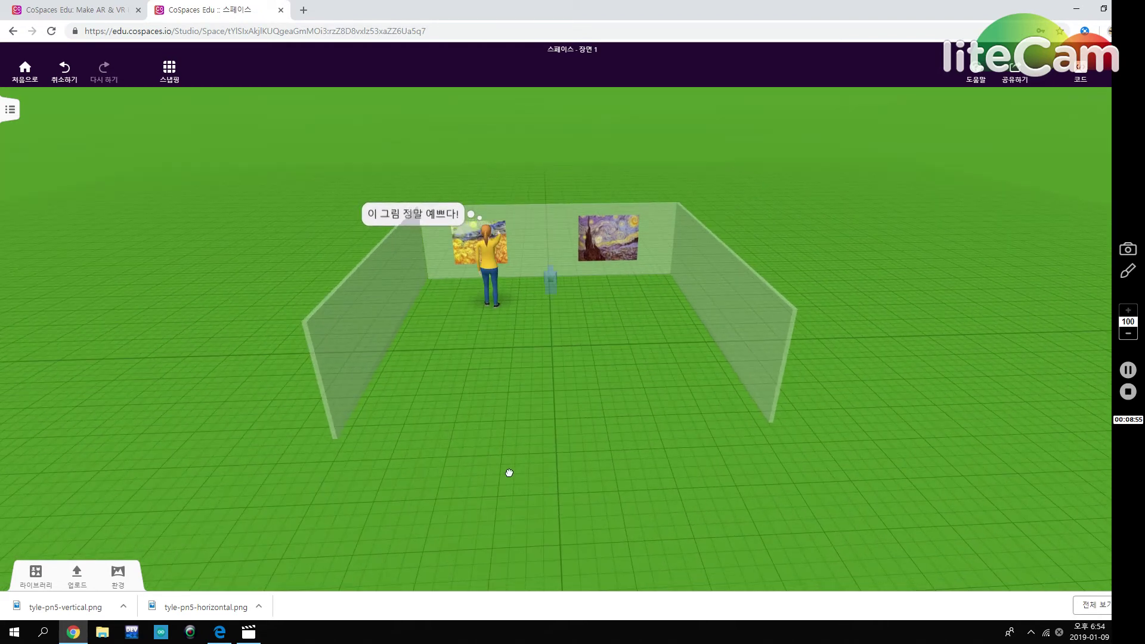
left_click_drag(636, 399, 603, 430)
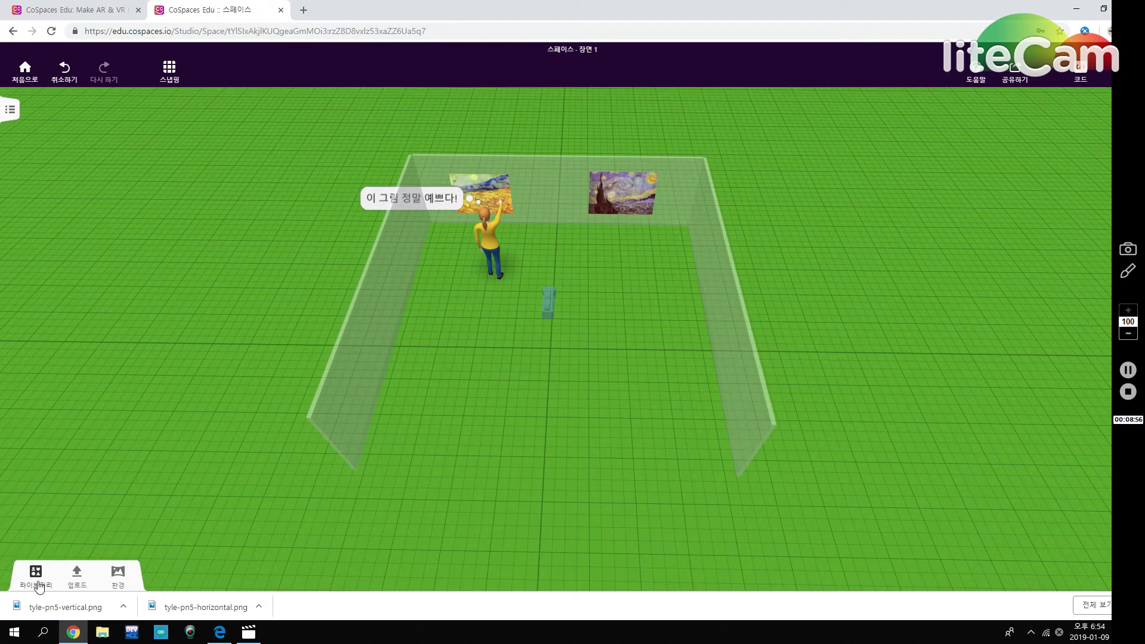
left_click(35, 576)
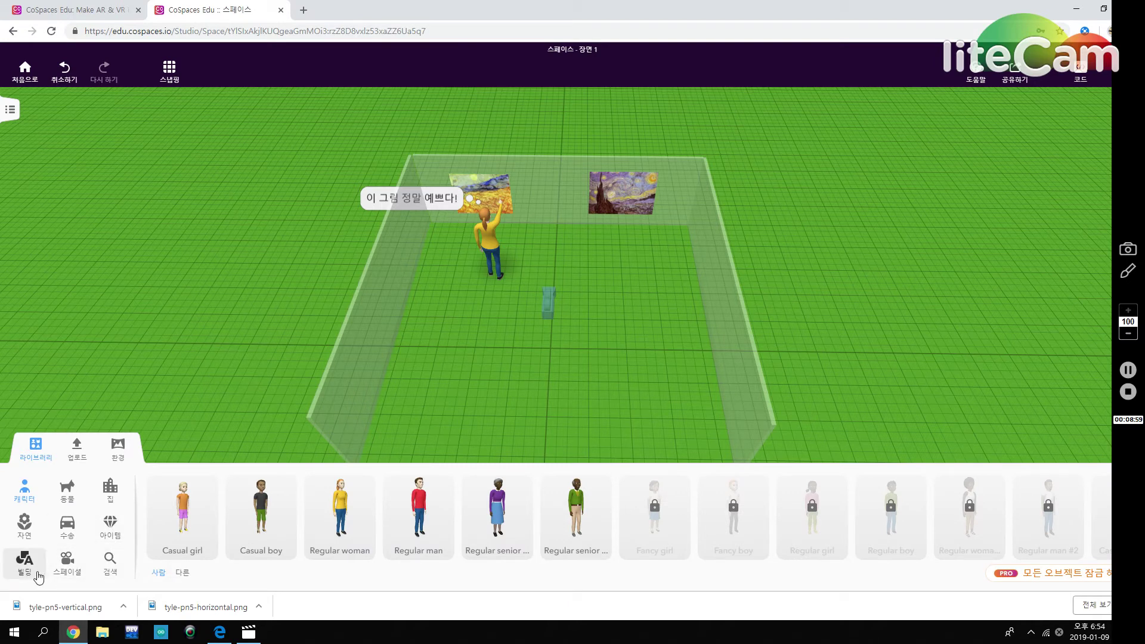
left_click(25, 564)
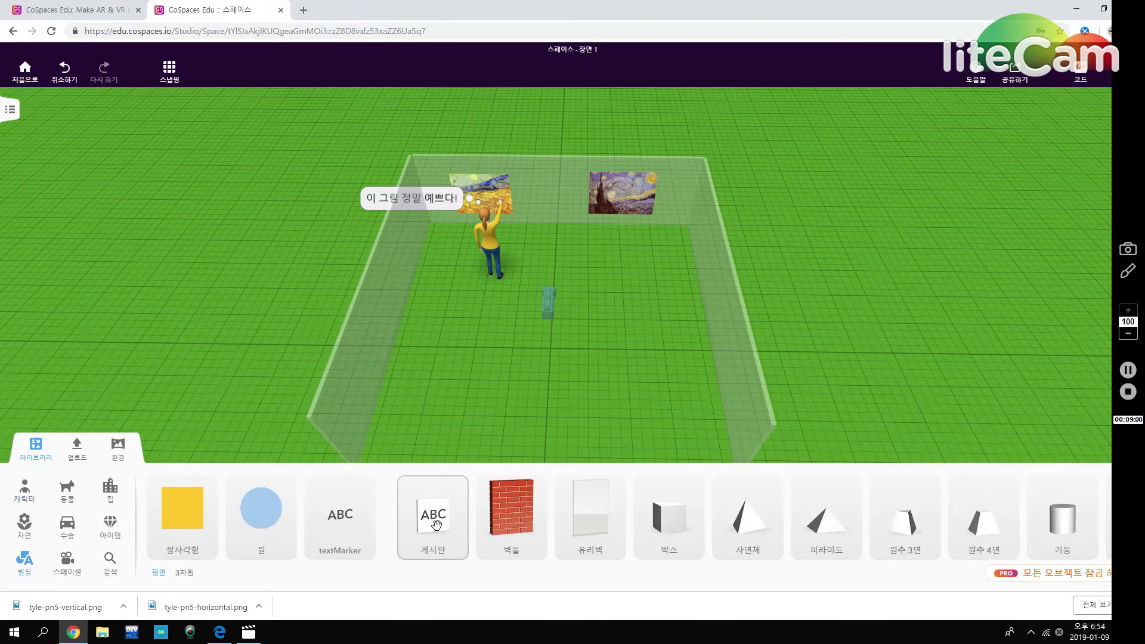
mouse_move(439, 521)
left_mouse_down()
mouse_move(583, 281)
mouse_move(549, 191)
mouse_move(554, 172)
left_mouse_up()
left_click_drag(601, 356, 589, 309)
Raise the New text billboard high above the back wall.
left_click_drag(559, 156, 582, 102)
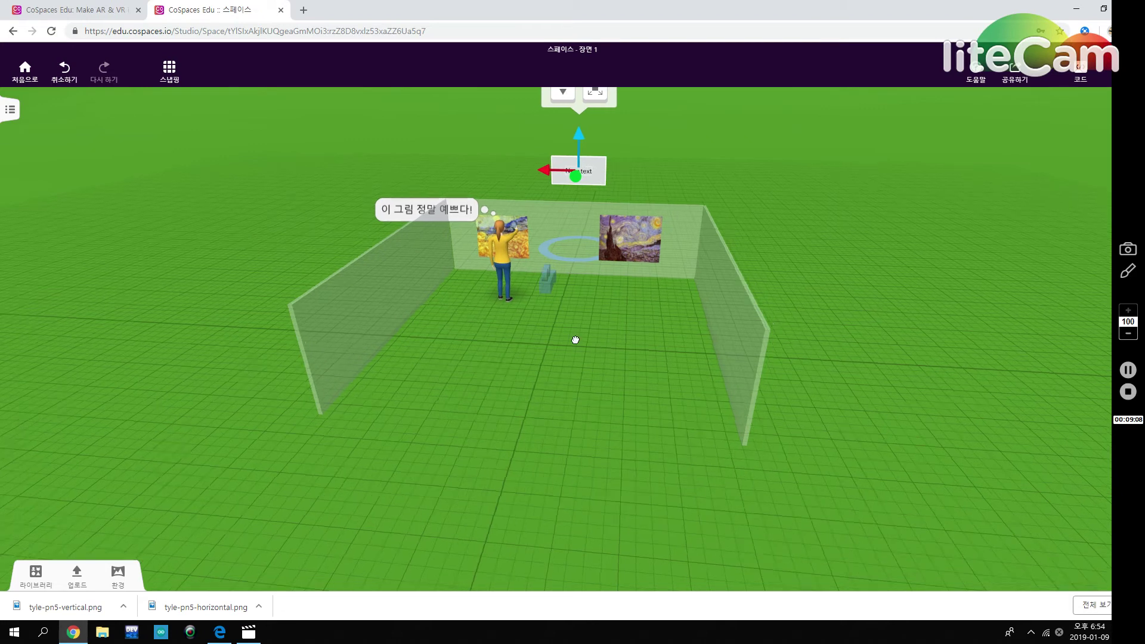
mouse_move(565, 196)
left_mouse_down()
mouse_move(638, 371)
mouse_move(534, 185)
left_mouse_up()
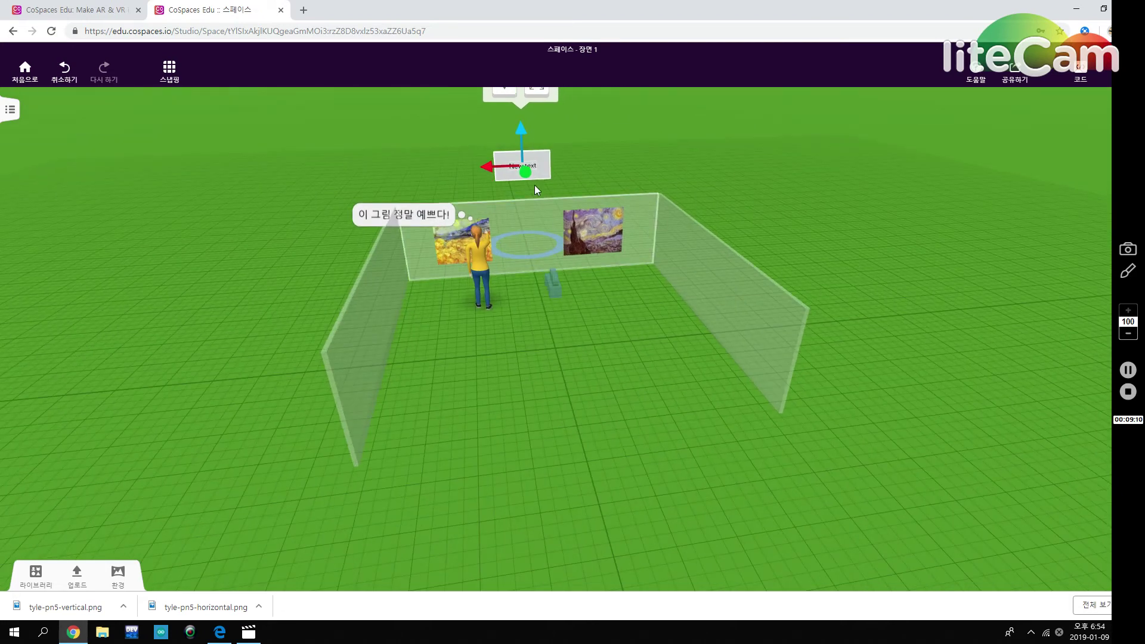
left_click(803, 243)
left_click_drag(679, 250, 793, 196)
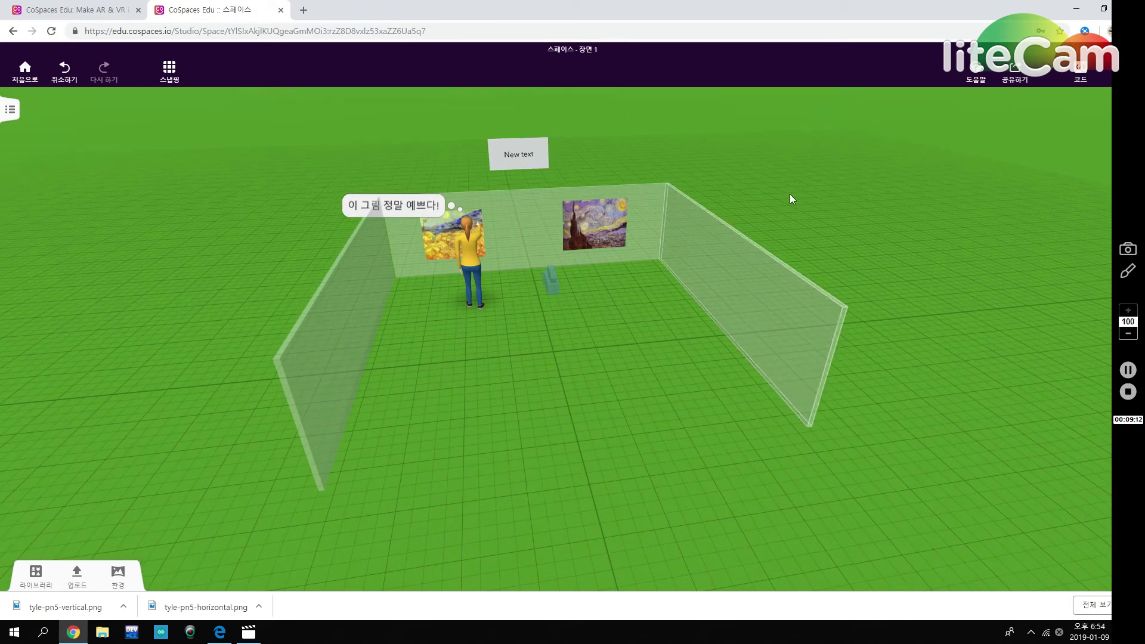
left_click_drag(603, 280, 691, 514)
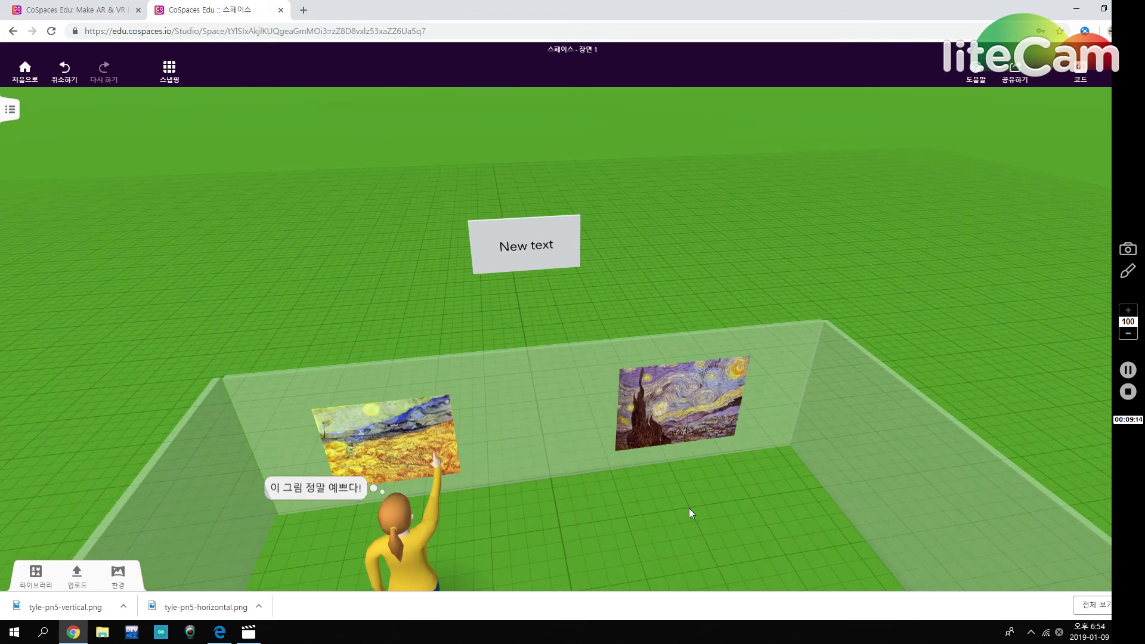
left_click(528, 242)
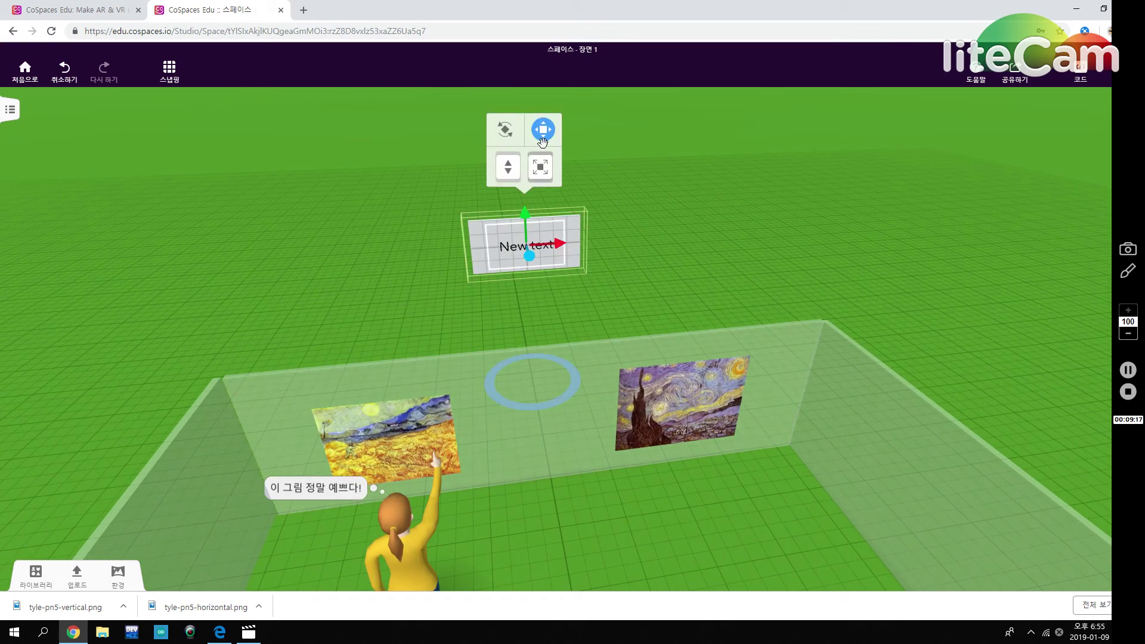
left_click(542, 141)
Replace the billboard's 'New text' with '반고흐 미술관'.
right_click(528, 249)
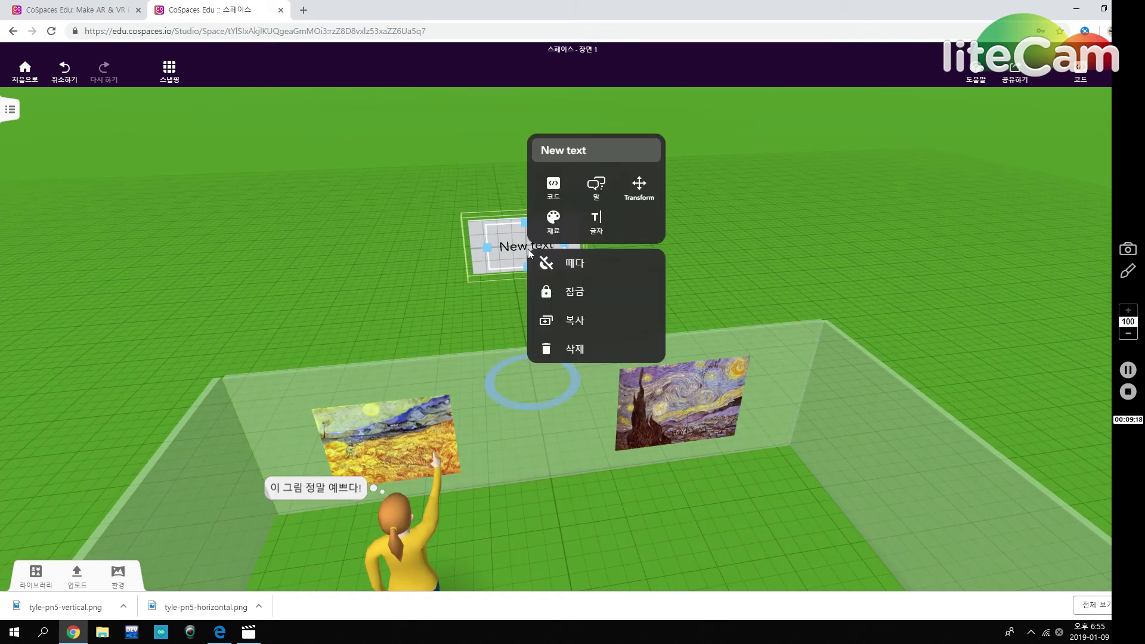
left_click(597, 222)
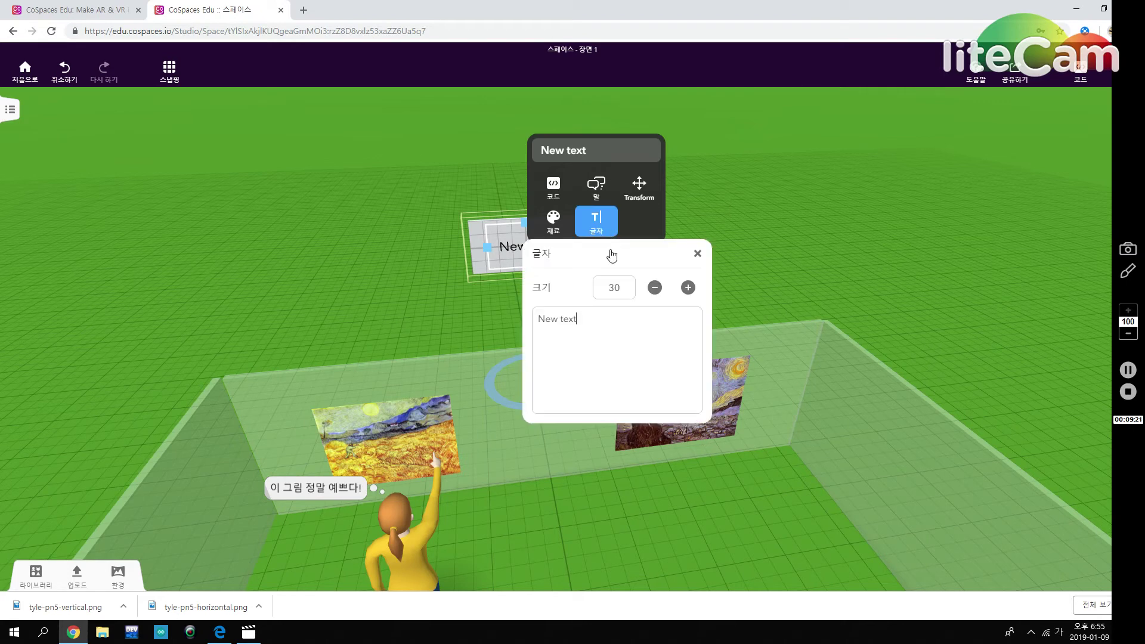
left_click_drag(593, 328, 521, 324)
key("BackSpace")
type("반고흐 미술과")
left_click(720, 518)
left_click_drag(681, 358, 647, 502)
scroll(603, 513, "down", 3)
scroll(593, 524, "down", 2)
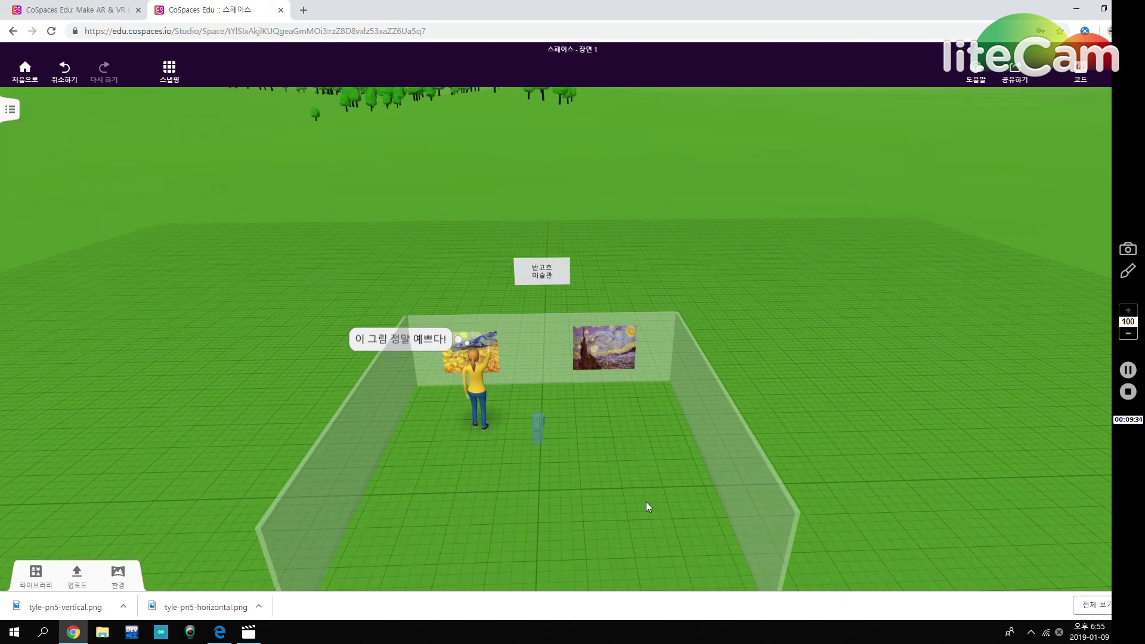
left_click(1104, 10)
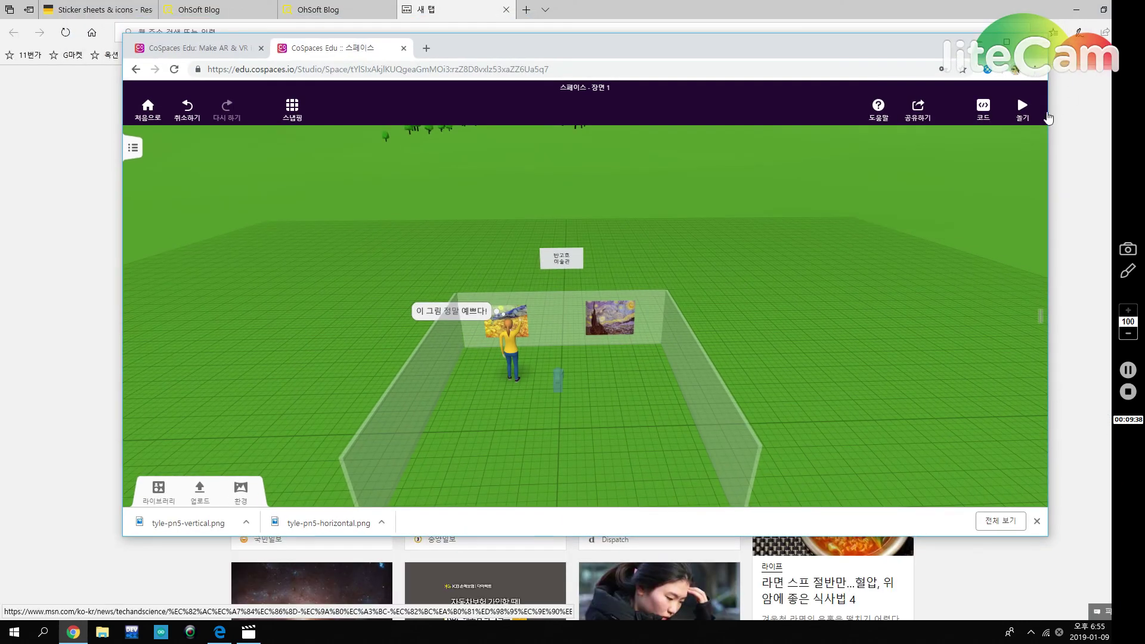
left_click(1019, 119)
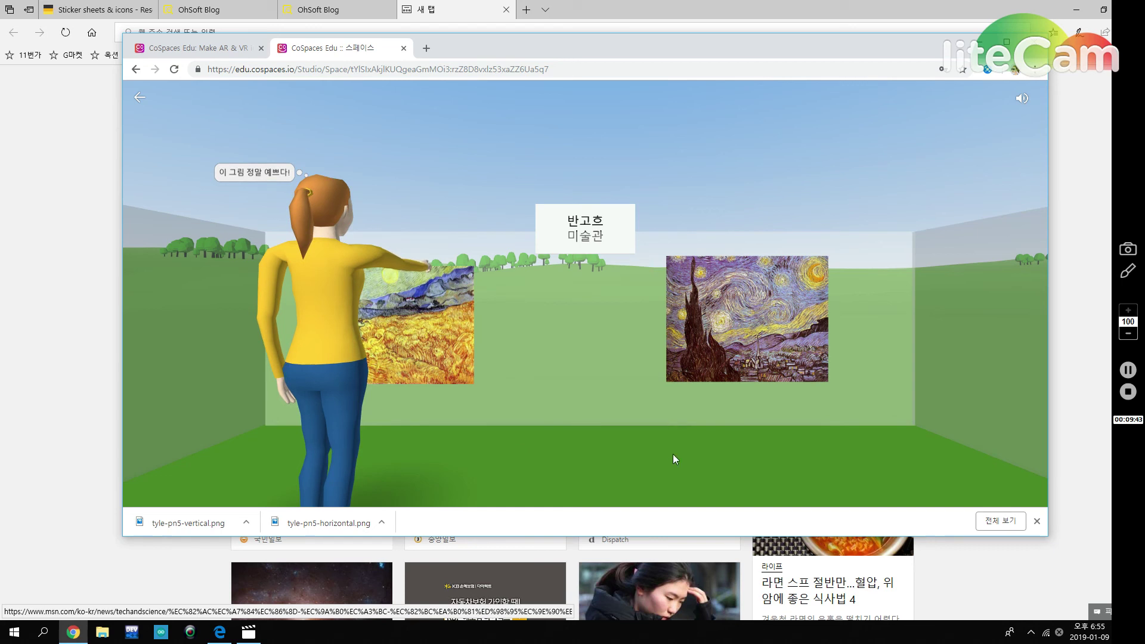
mouse_move(686, 460)
left_mouse_down()
mouse_move(603, 499)
mouse_move(698, 476)
mouse_move(619, 468)
left_mouse_up()
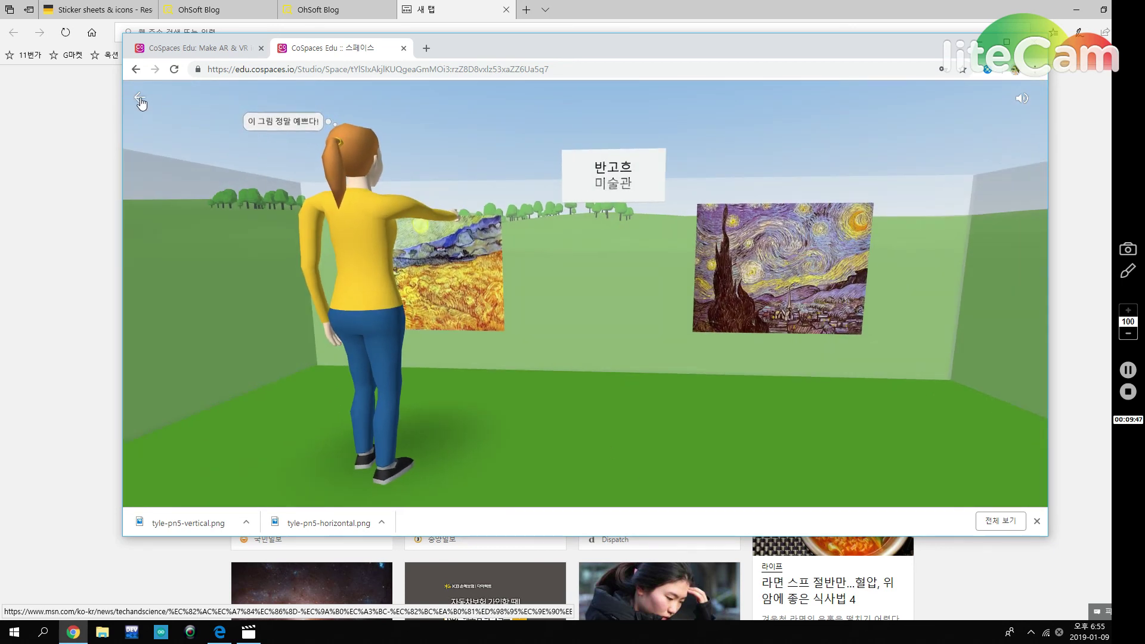
left_click(140, 99)
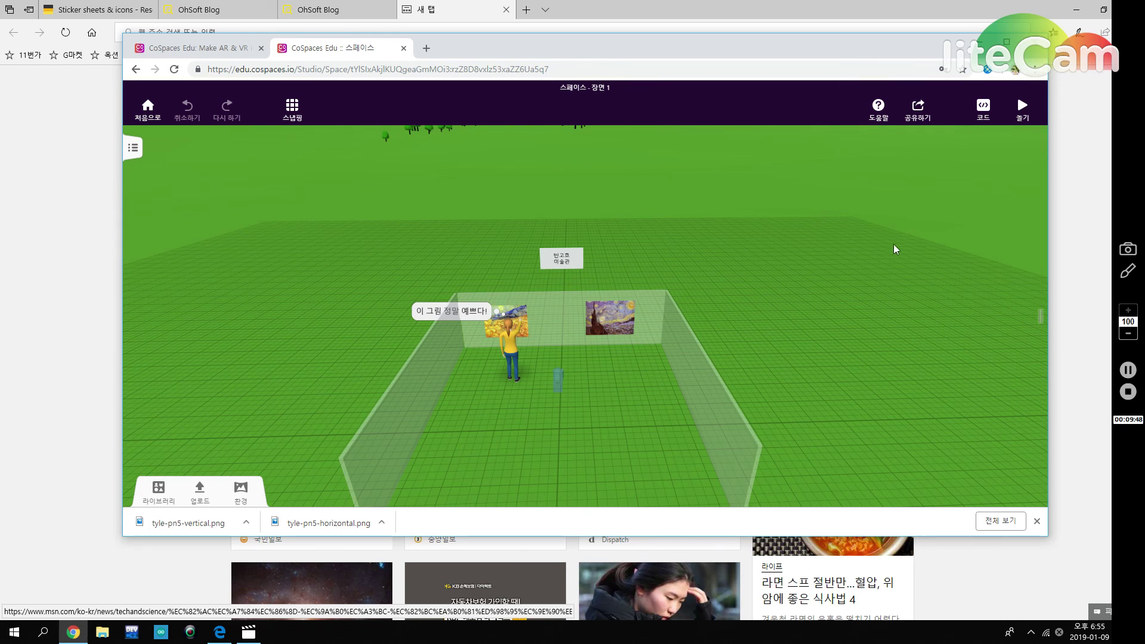